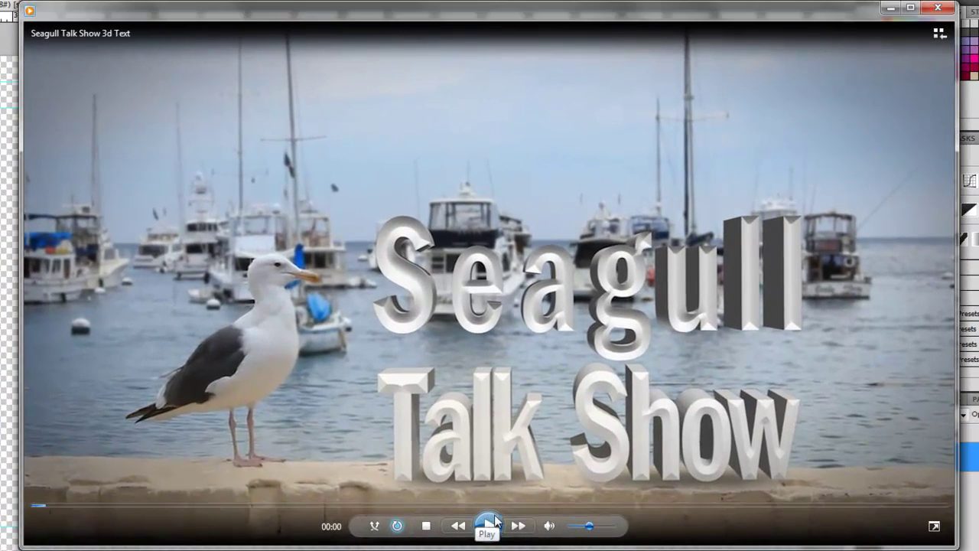
Step: Play and pause the Seagull Talk Show 3d Text video to examine the finished 3D lettering
click(495, 522)
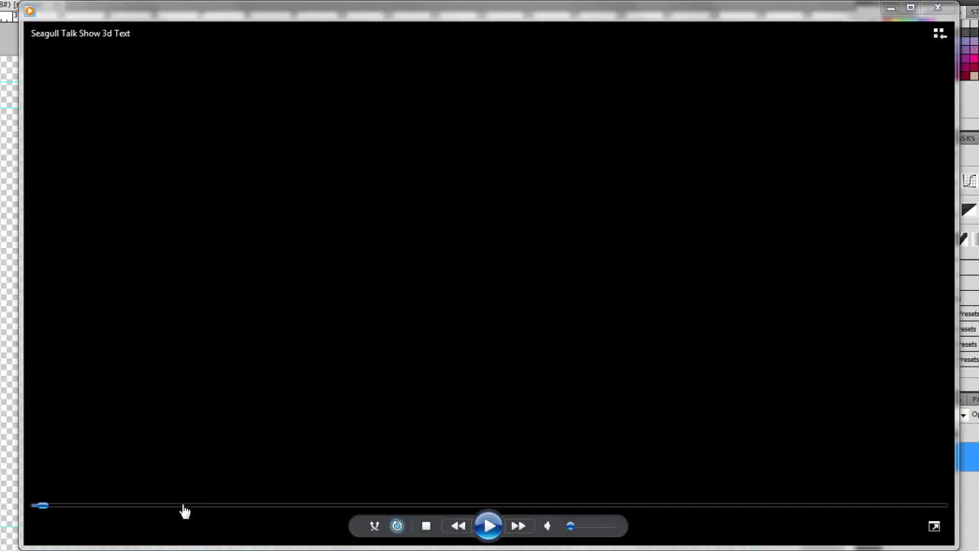
click(186, 505)
click(488, 526)
click(488, 526)
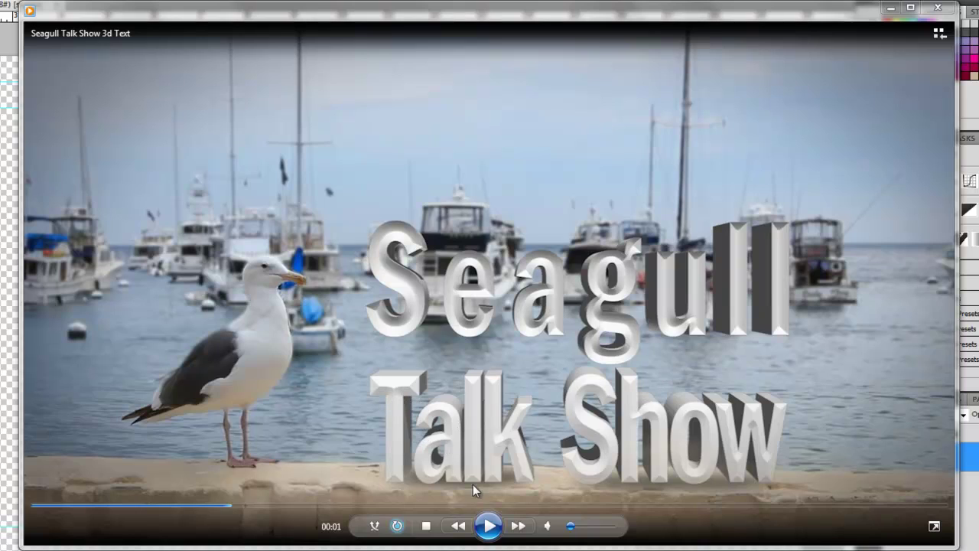
click(488, 527)
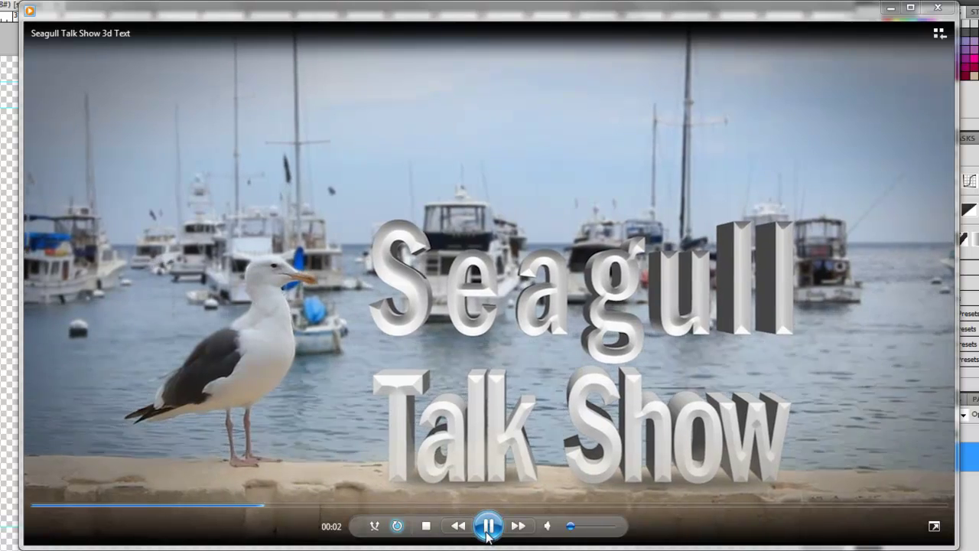
click(488, 526)
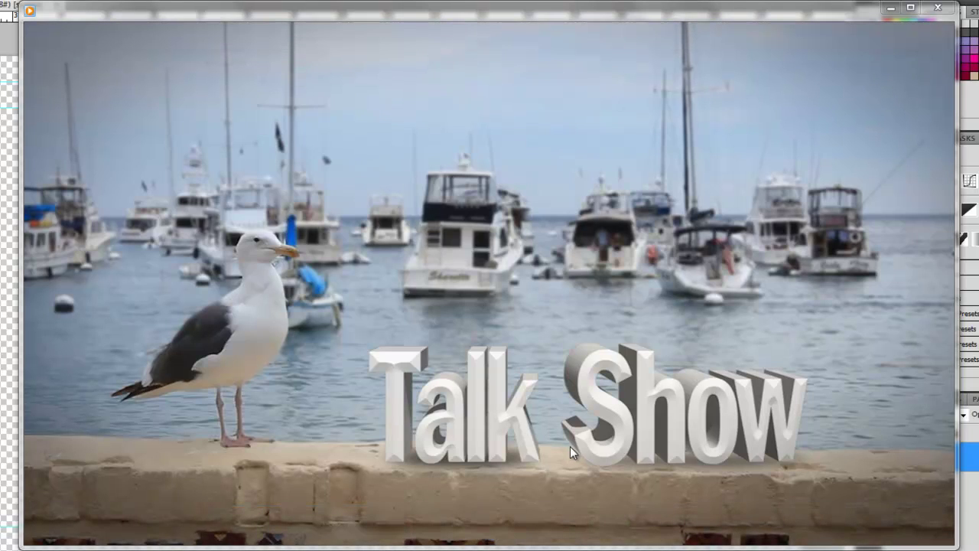
mouse_move(428, 464)
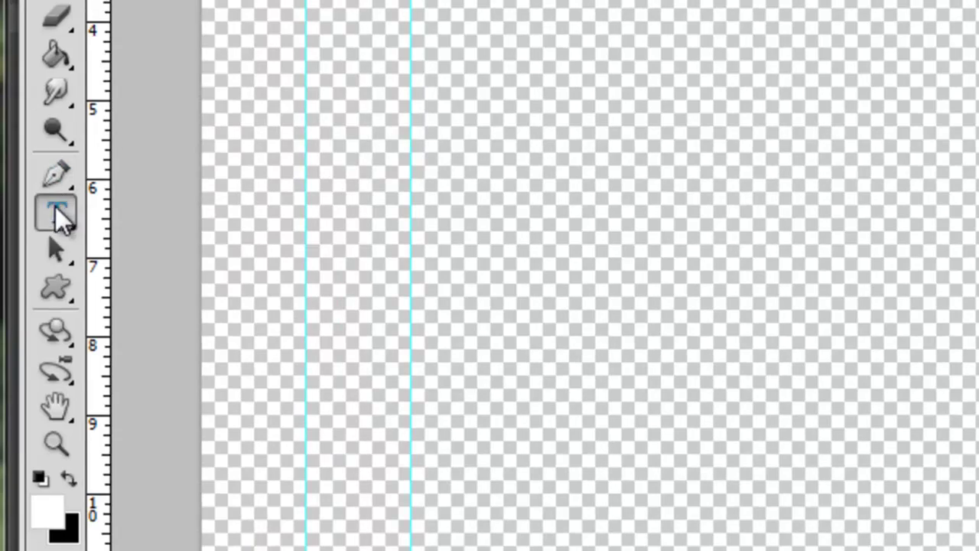
Step: In the Photoshop document, create a large text box across the middle of the canvas containing the word "Seagull"
click(55, 213)
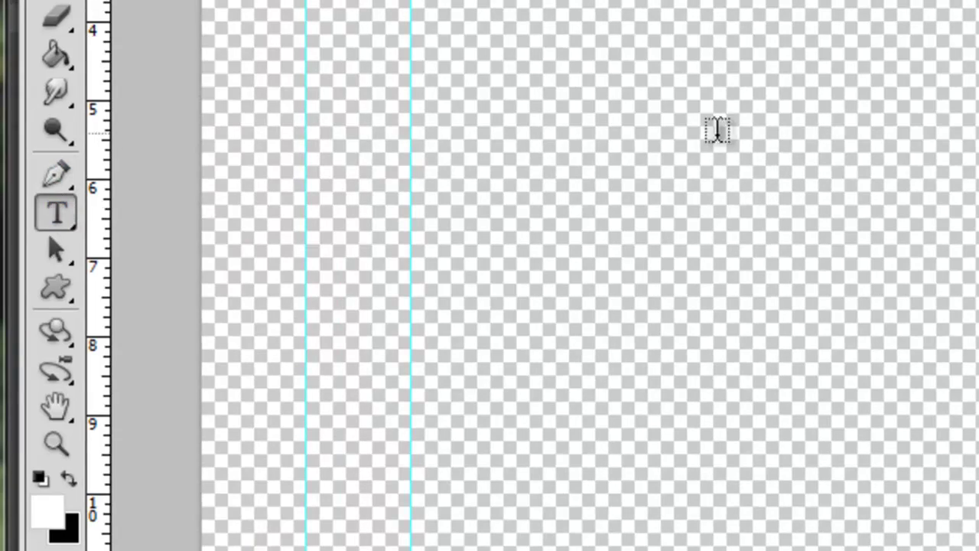
drag(639, 62, 978, 443)
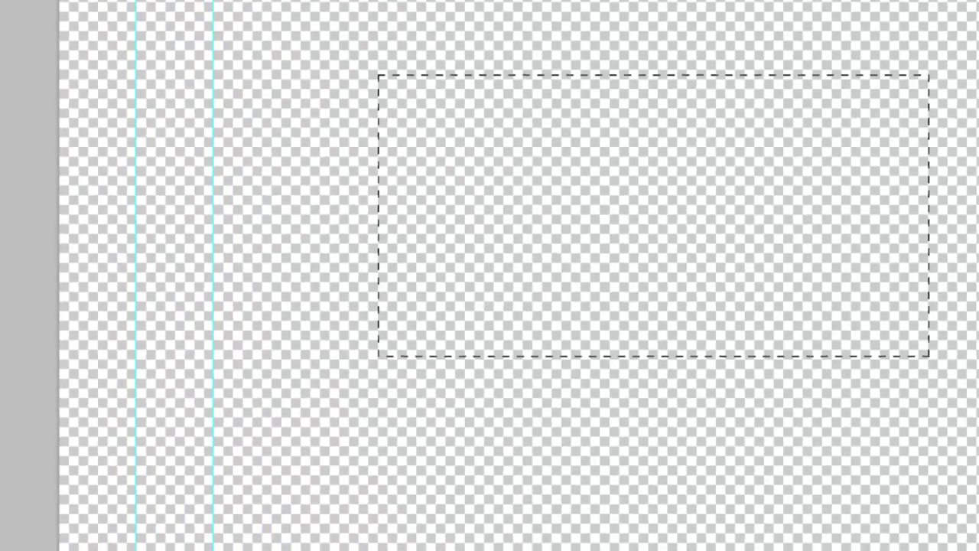
drag(929, 355, 978, 522)
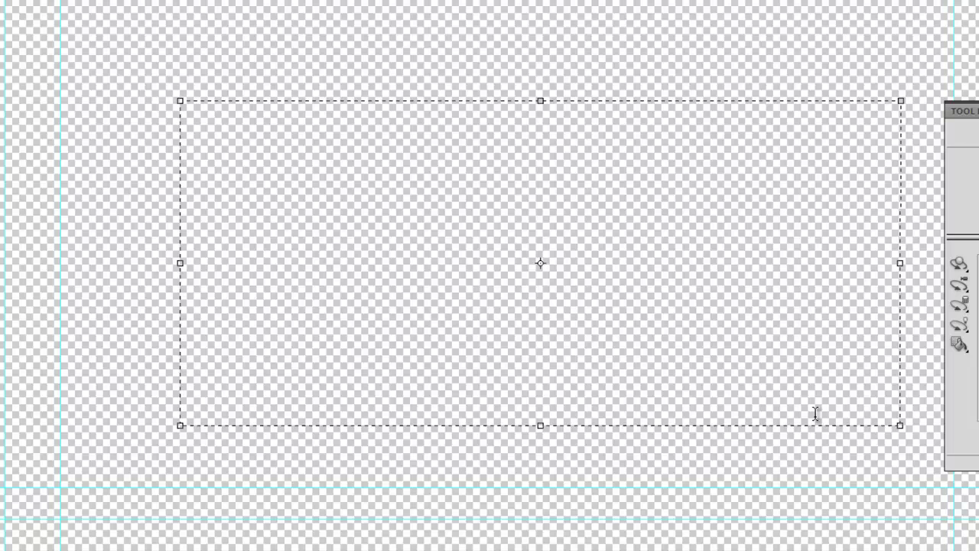
text(Seagull)
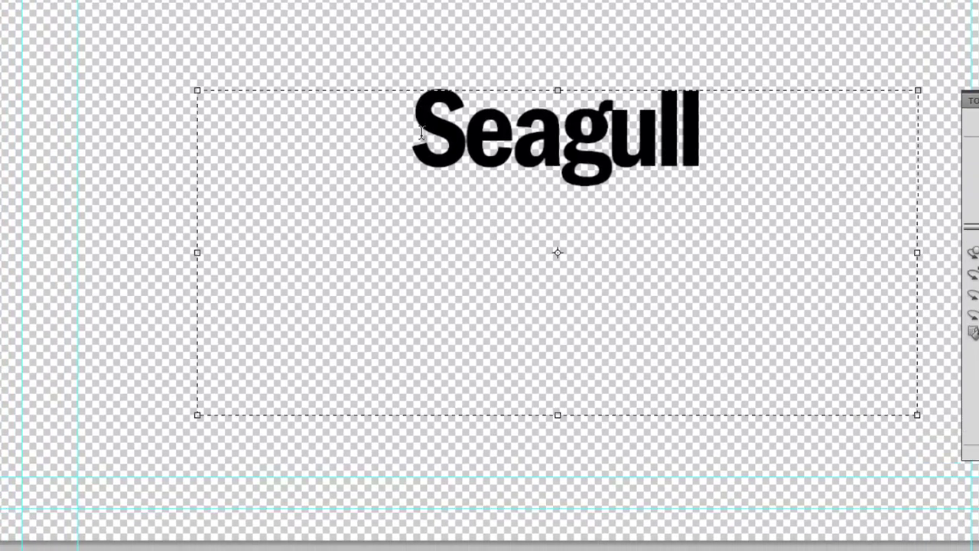
Step: Recolour the whole word "Seagull" to white (ffffff) and finish editing the text
key(ctrl+a)
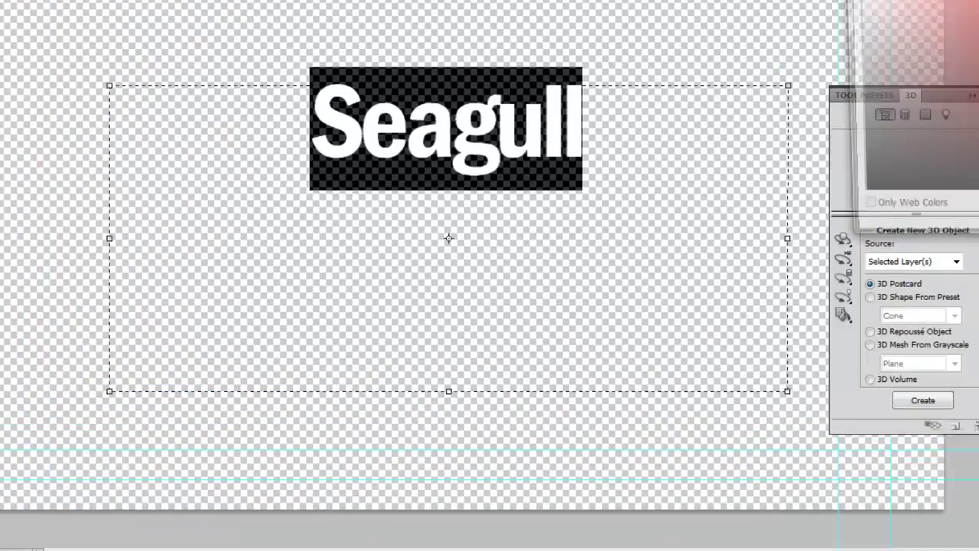
click(8, 270)
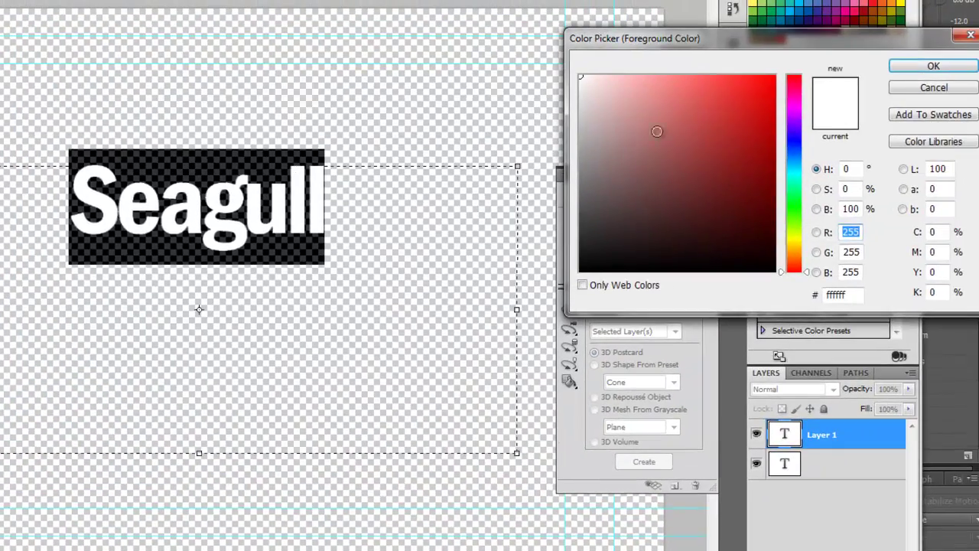
click(933, 68)
click(360, 225)
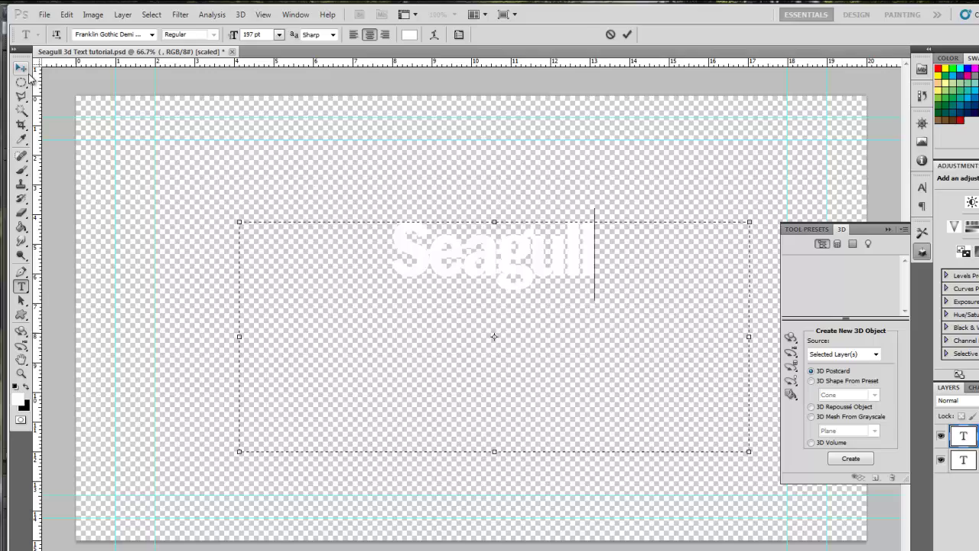
click(21, 67)
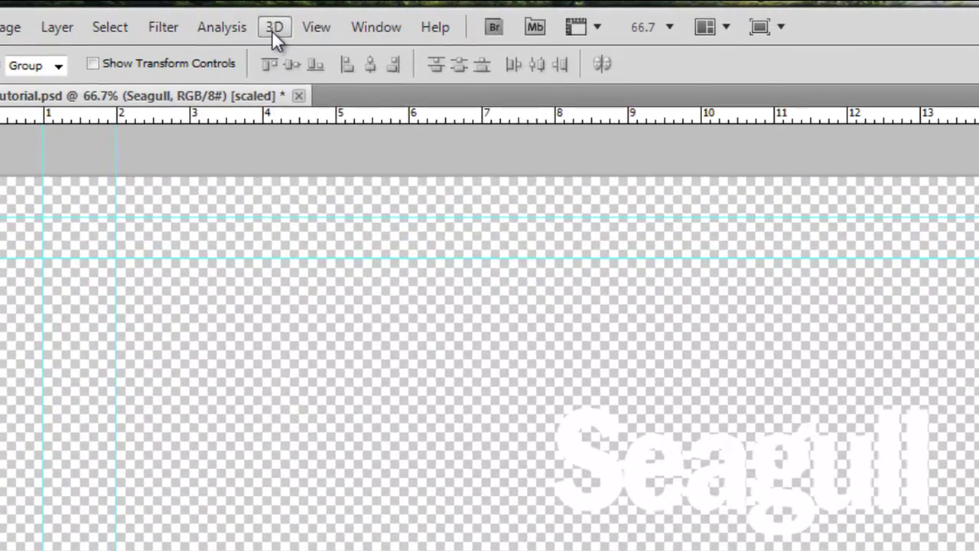
Step: Convert the Seagull text layer into a Repoussé 3D object, accepting rasterization, and apply the simple front-bevel shape preset
click(240, 14)
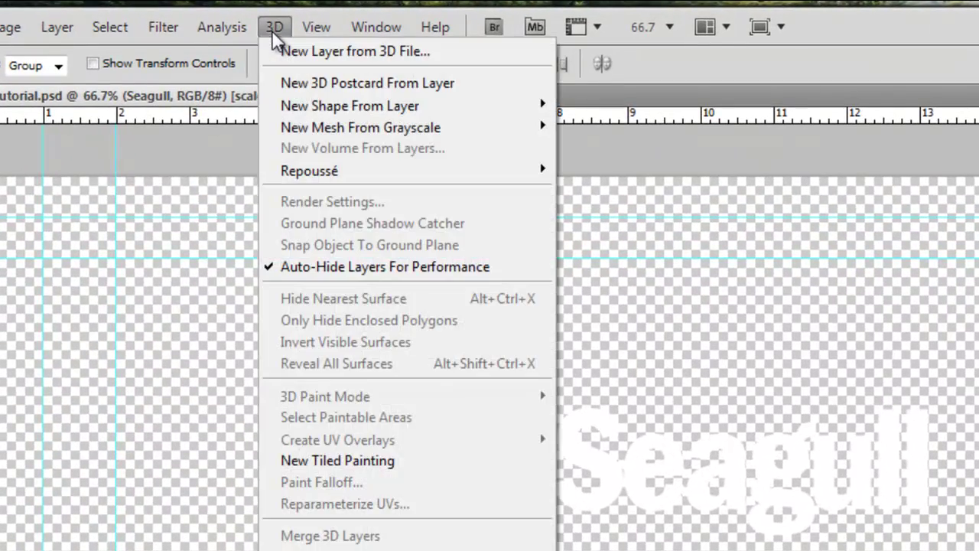
mouse_move(334, 166)
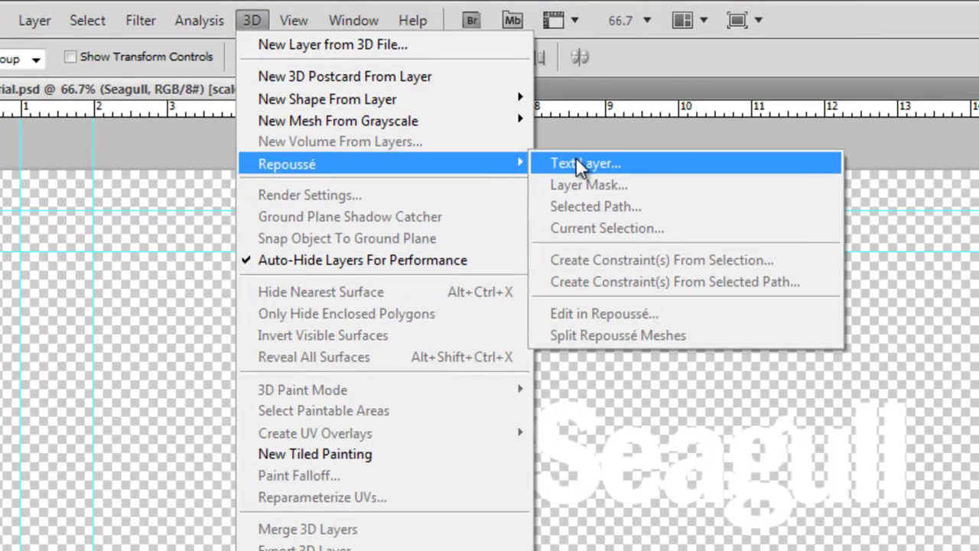
click(599, 166)
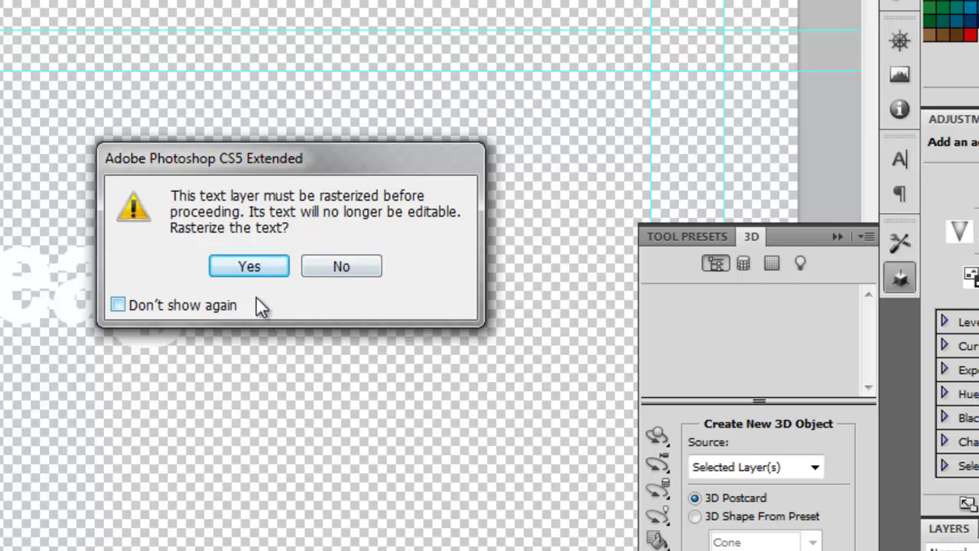
click(249, 267)
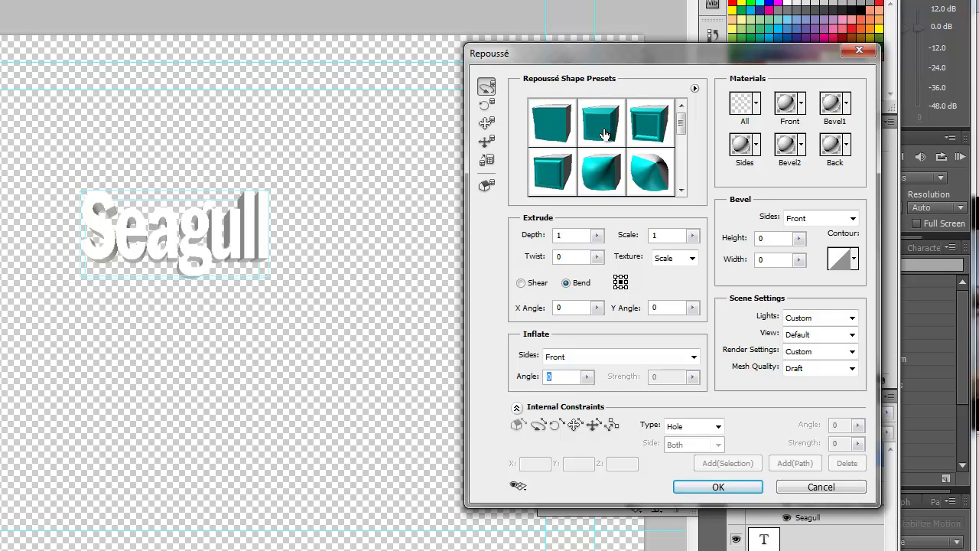
mouse_move(685, 129)
mouse_down()
mouse_move(684, 171)
mouse_move(692, 111)
mouse_up()
click(598, 122)
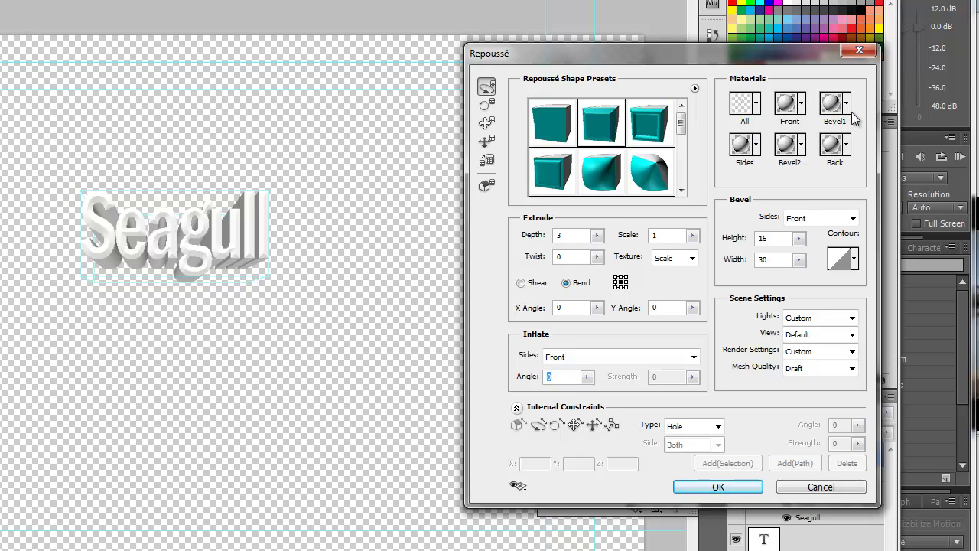
click(801, 103)
click(801, 103)
click(801, 103)
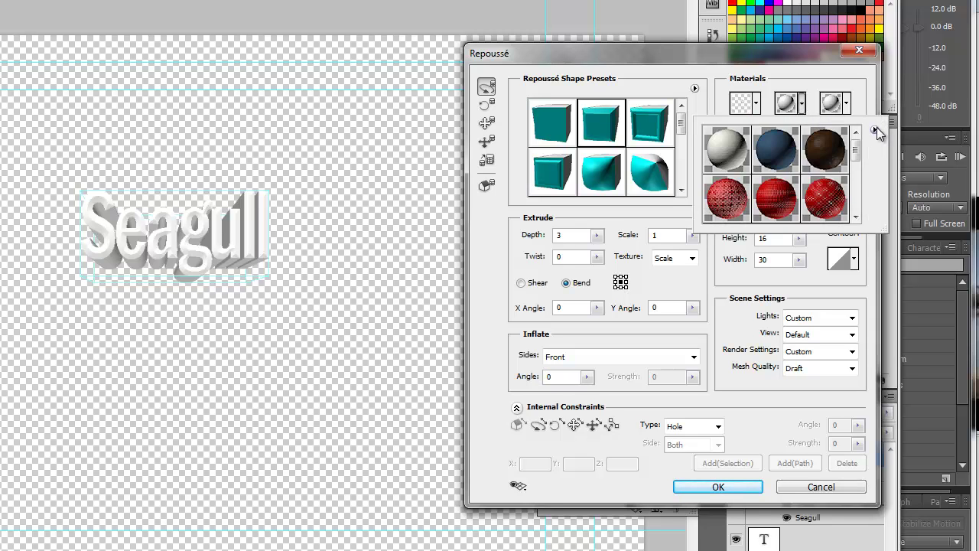
click(875, 129)
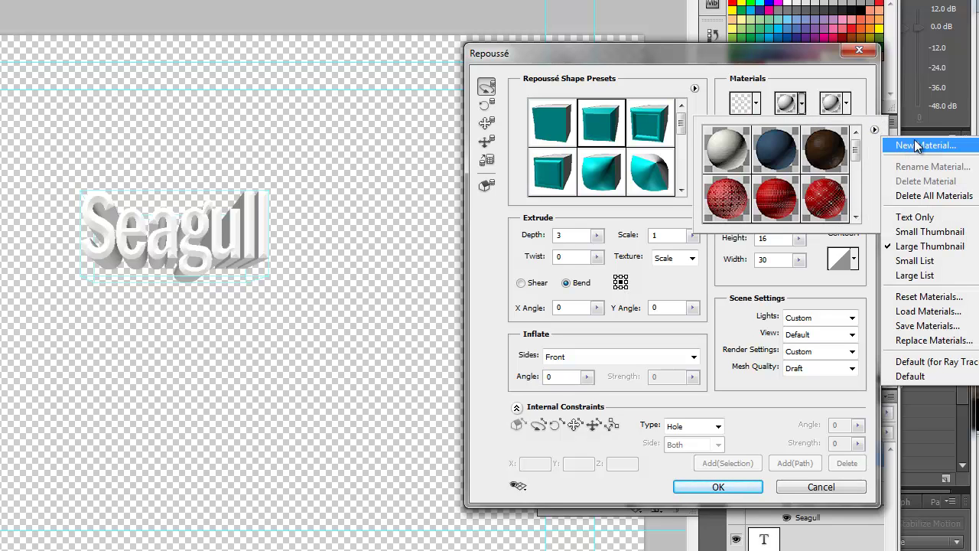
click(866, 93)
click(862, 115)
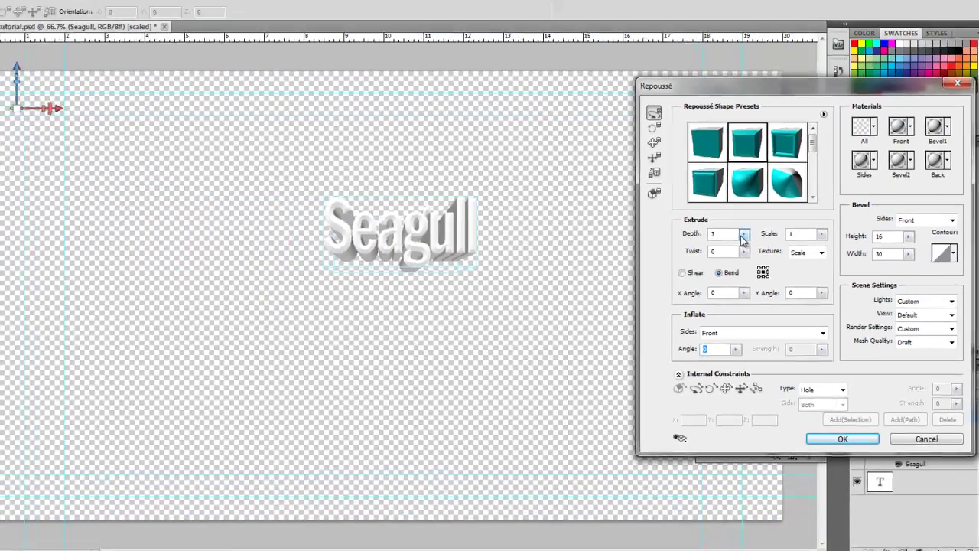
Step: Set the Seagull extrusion depth to 0.5 and give its front bevel the valley-shaped contour
click(631, 219)
mouse_move(756, 240)
mouse_down()
mouse_move(739, 253)
mouse_move(765, 229)
mouse_up()
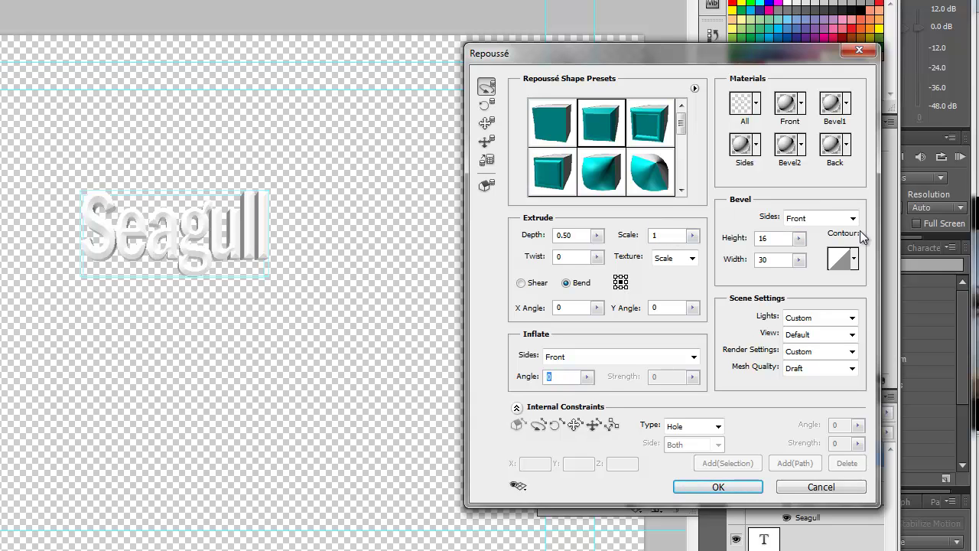
click(854, 260)
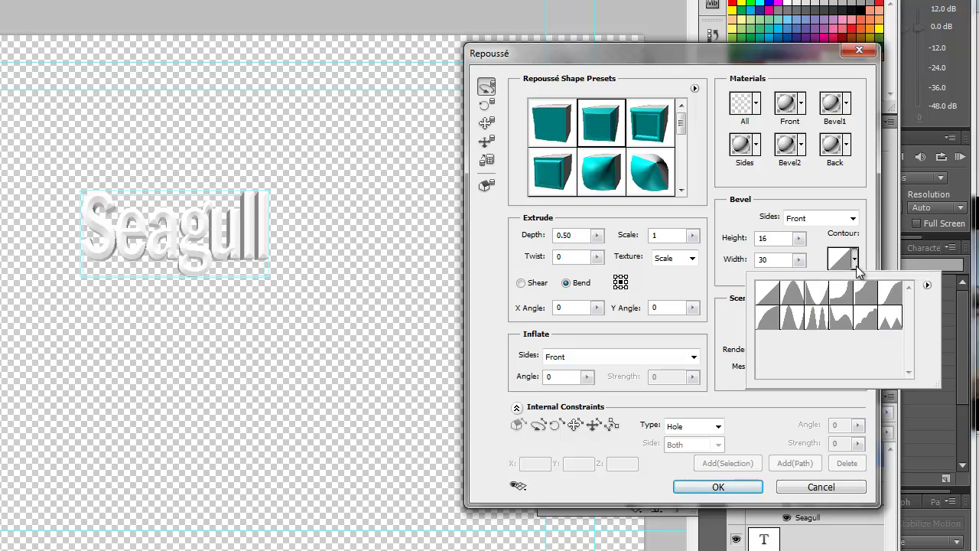
click(817, 300)
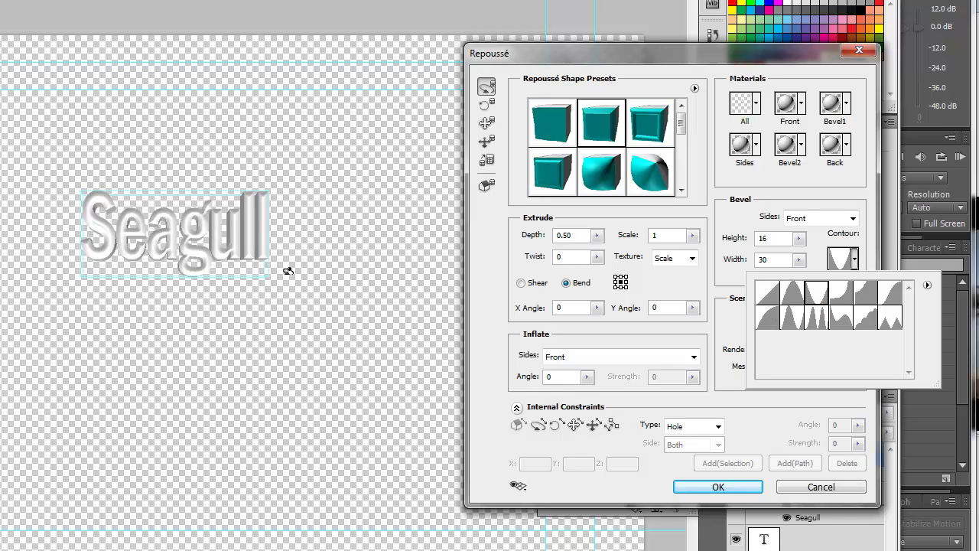
click(823, 243)
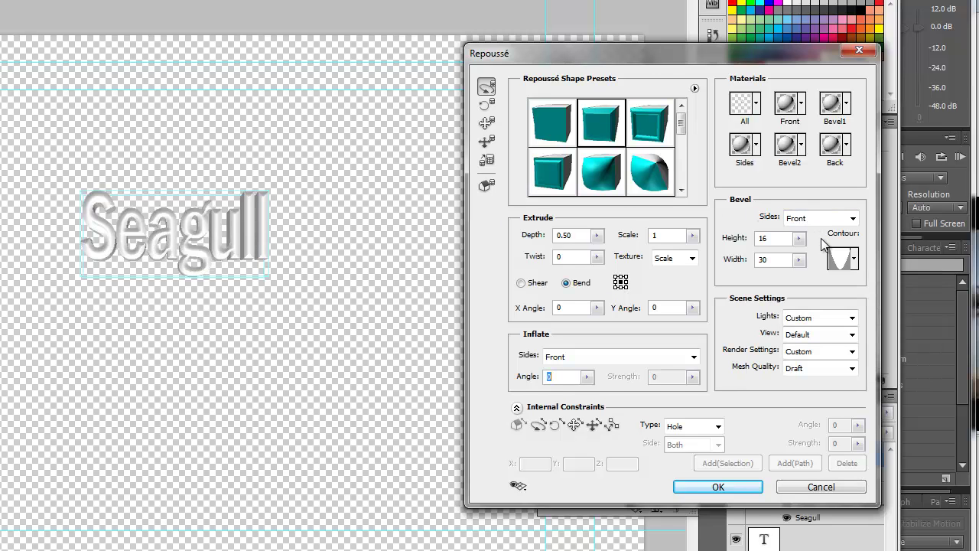
Step: Set the Repoussé scene lighting to Default Lights and apply the 3D settings to the Seagull text
click(850, 337)
click(852, 335)
click(852, 334)
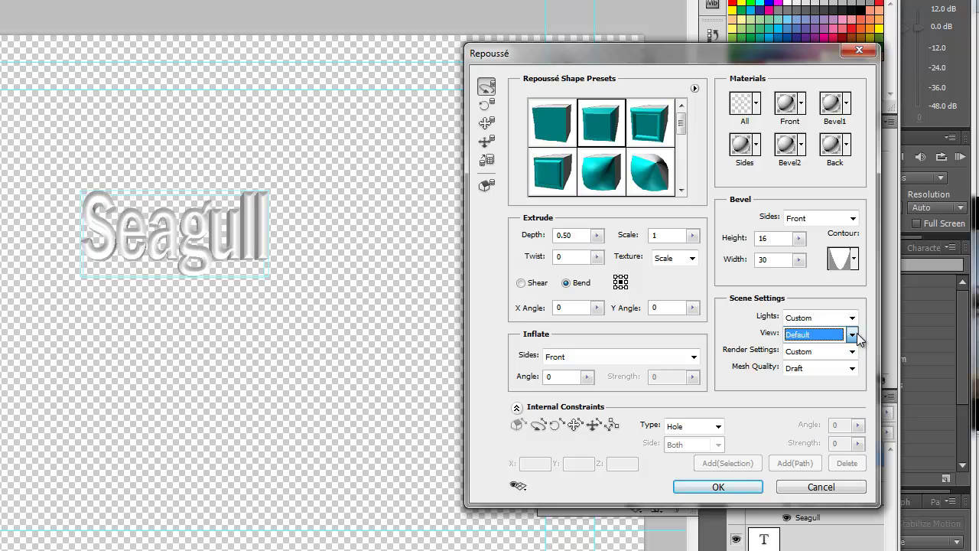
click(852, 318)
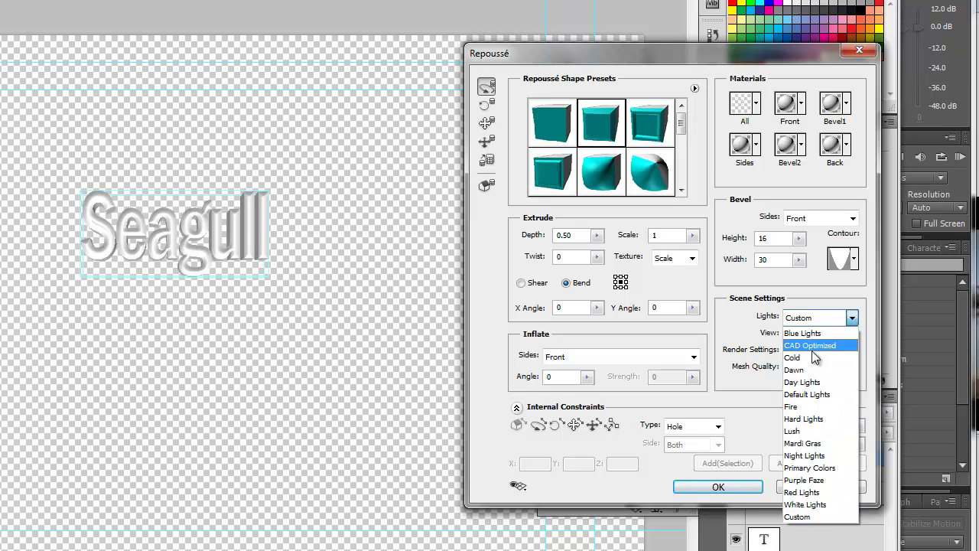
click(815, 395)
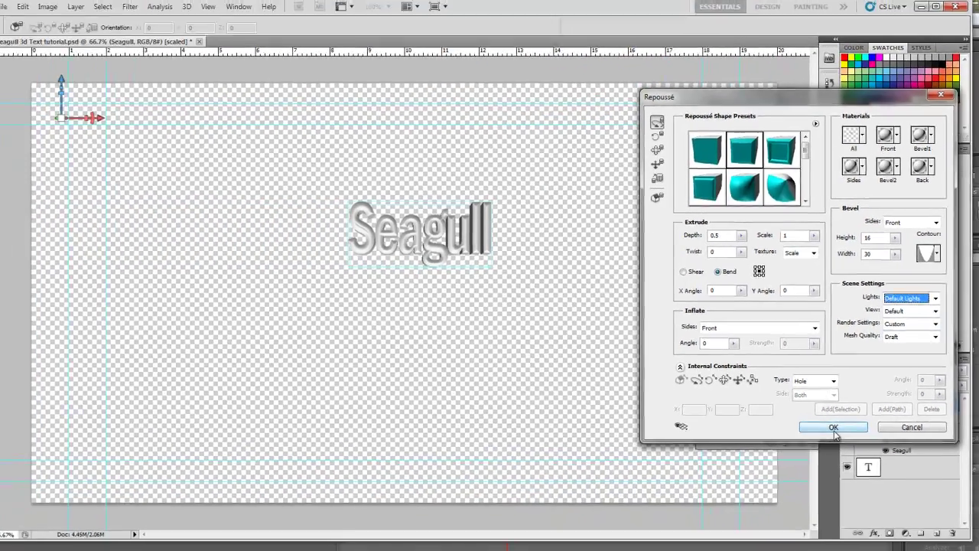
click(718, 487)
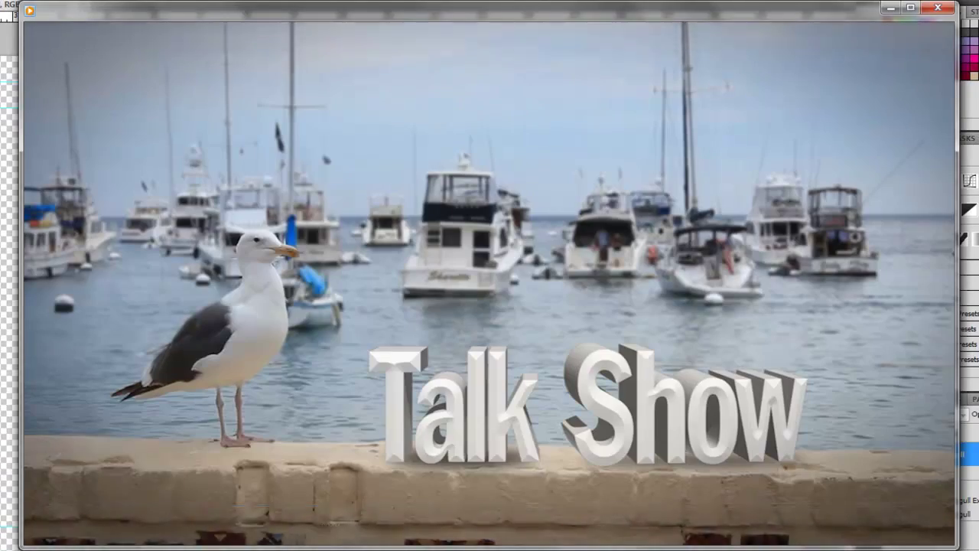
Step: Switch to the finished video in the media player and review how the Talk Show lettering is laid out
mouse_move(523, 417)
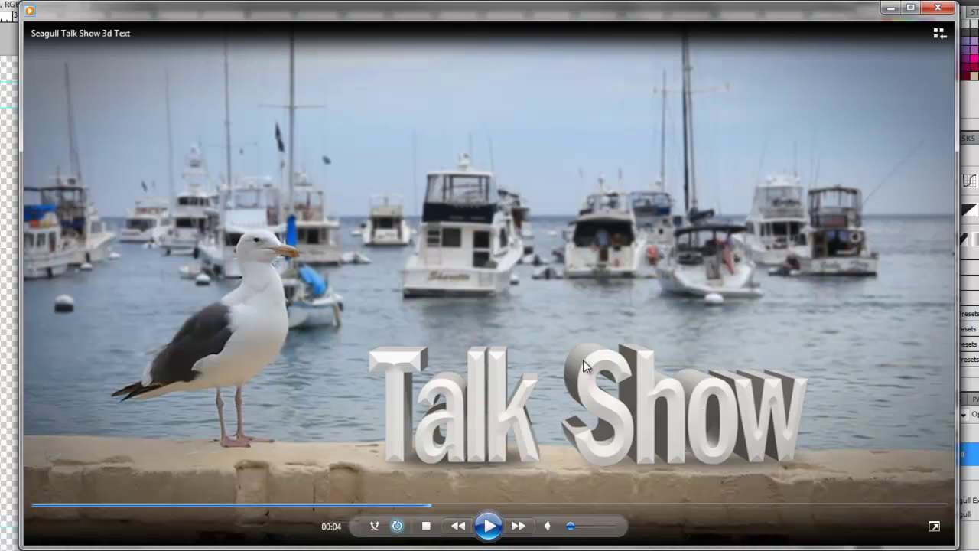
click(490, 526)
click(494, 535)
click(494, 535)
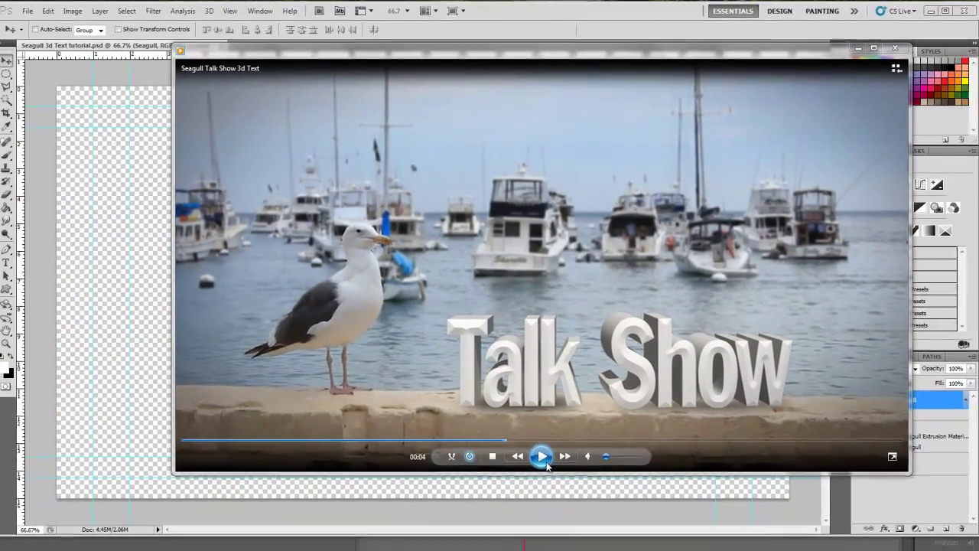
click(586, 429)
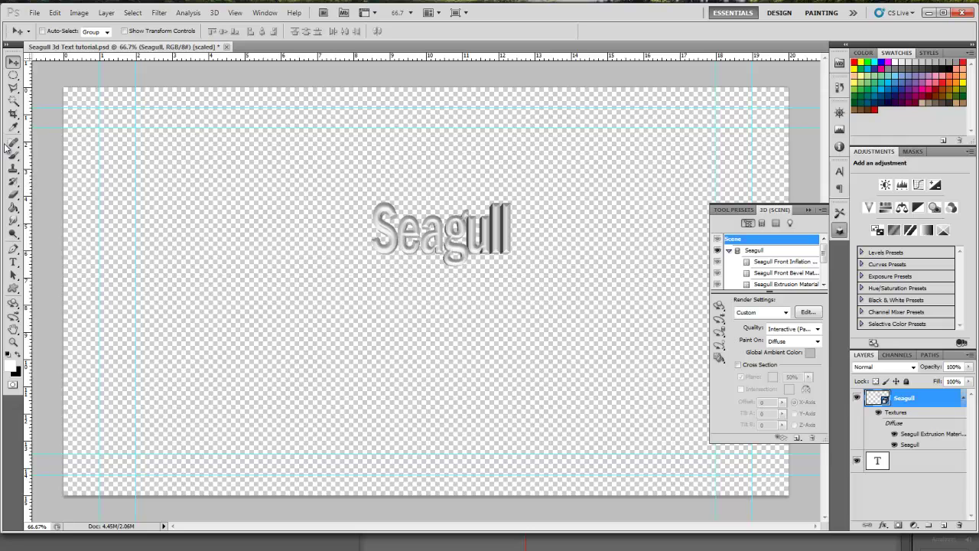
Step: Back in Photoshop, create a separate text box below Seagull containing the word "Talk"
click(13, 263)
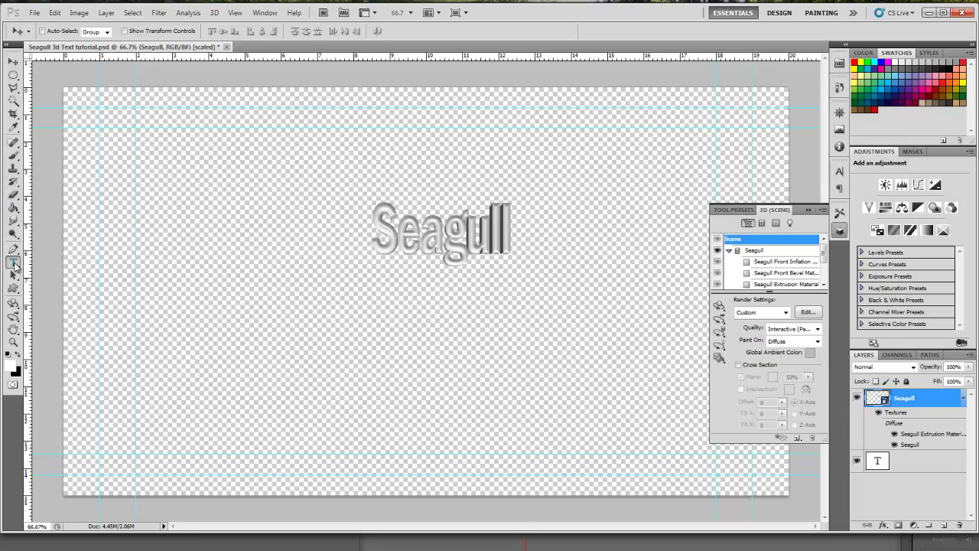
drag(320, 314, 534, 403)
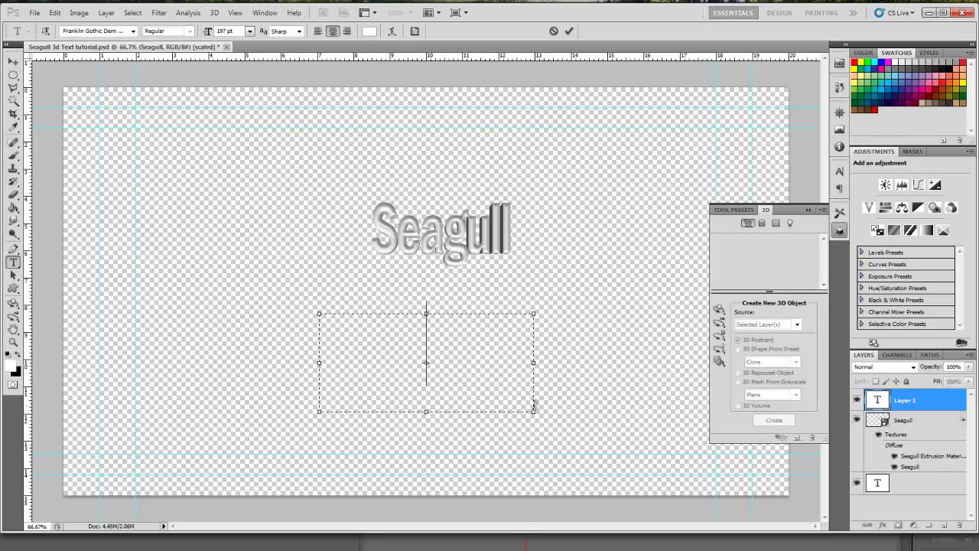
text(Talk)
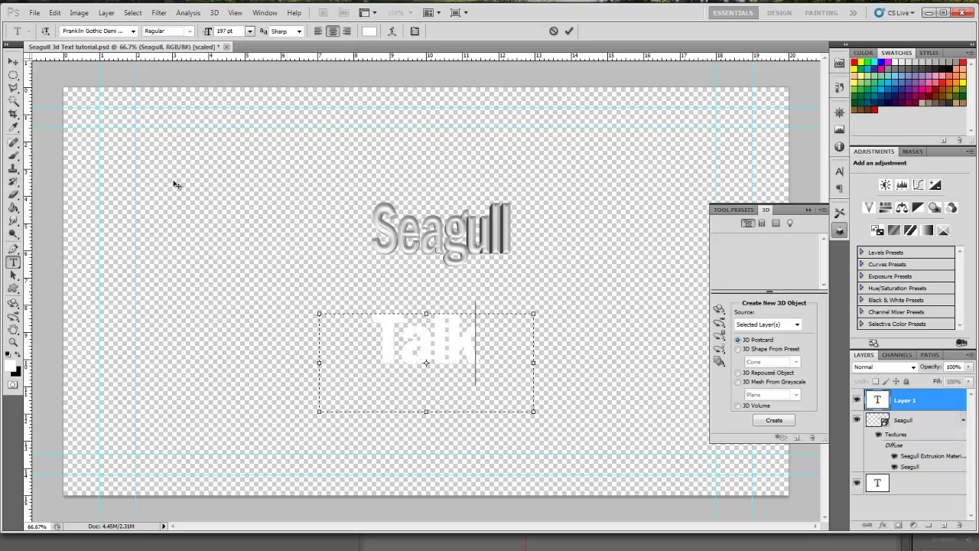
Step: Finish the Talk text entry and convert its text layer to a Repoussé 3D object, accepting rasterization
click(13, 61)
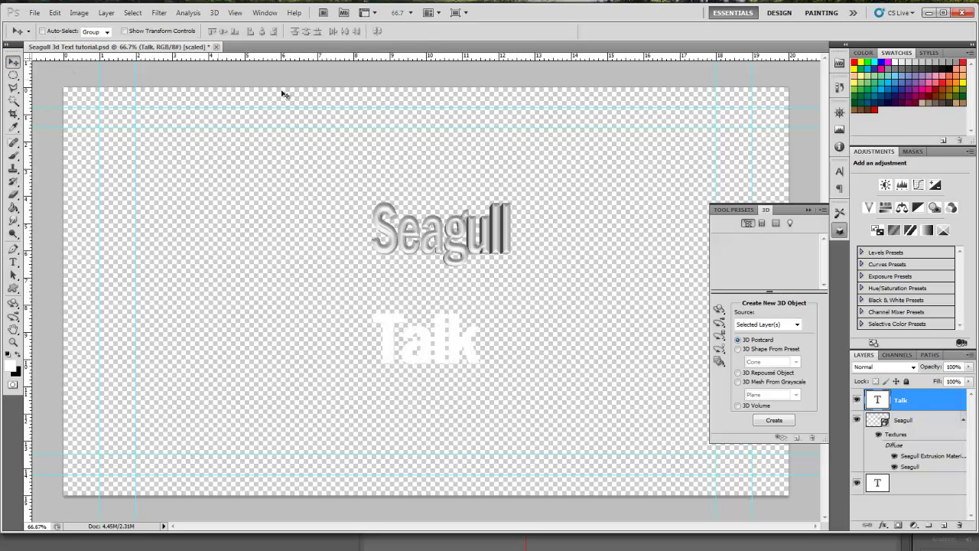
click(213, 13)
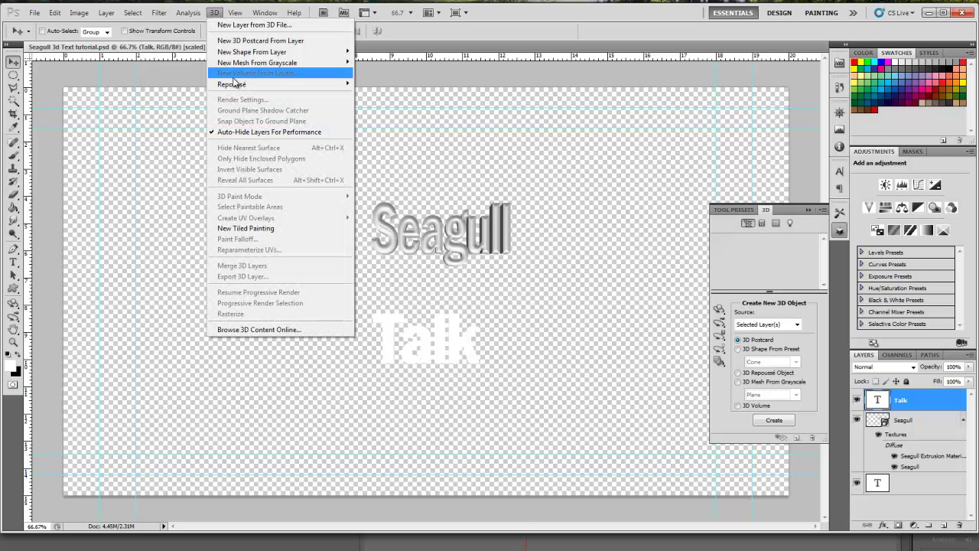
mouse_move(321, 84)
click(367, 82)
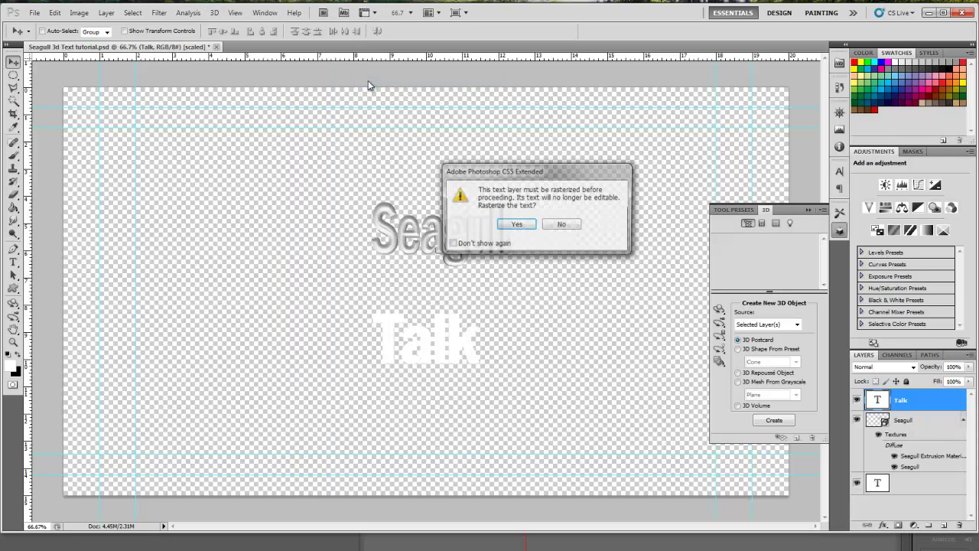
click(522, 227)
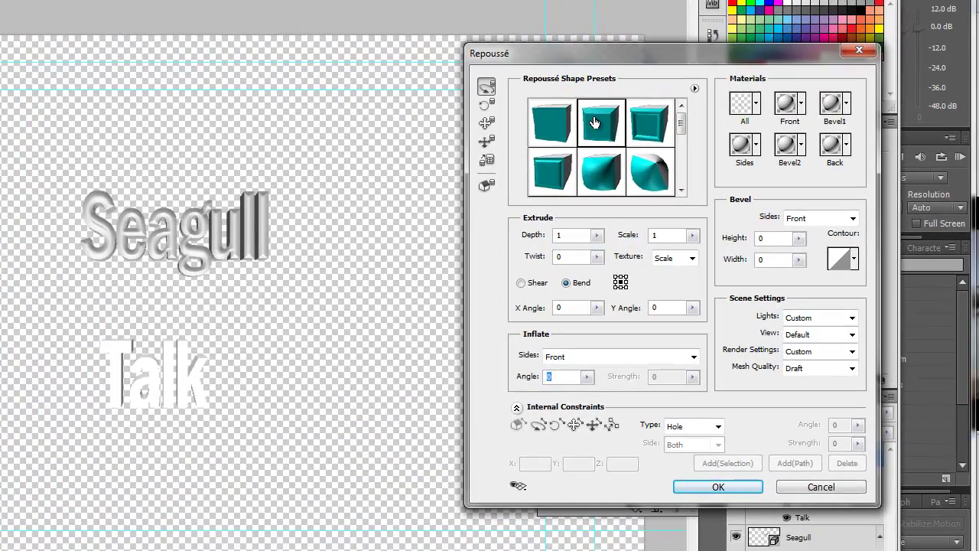
Step: Apply the bevelled-front shape preset beside the plain extrusion to Talk and set its extrusion depth to 0.5
click(594, 122)
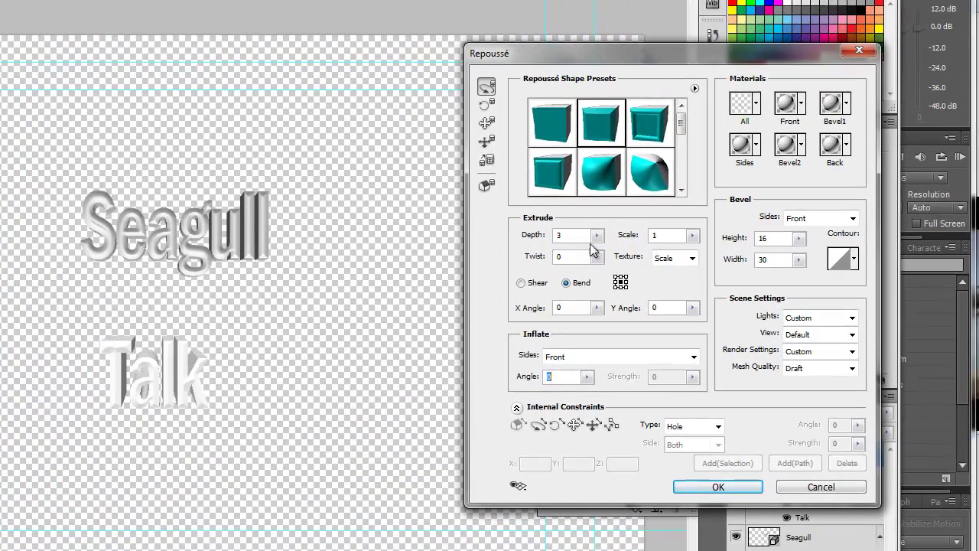
click(598, 235)
click(578, 254)
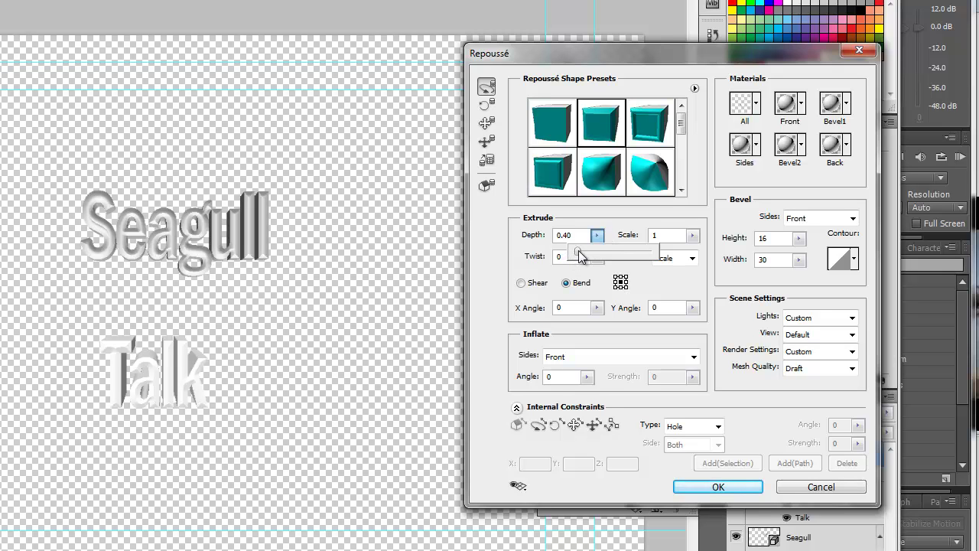
drag(579, 256, 577, 257)
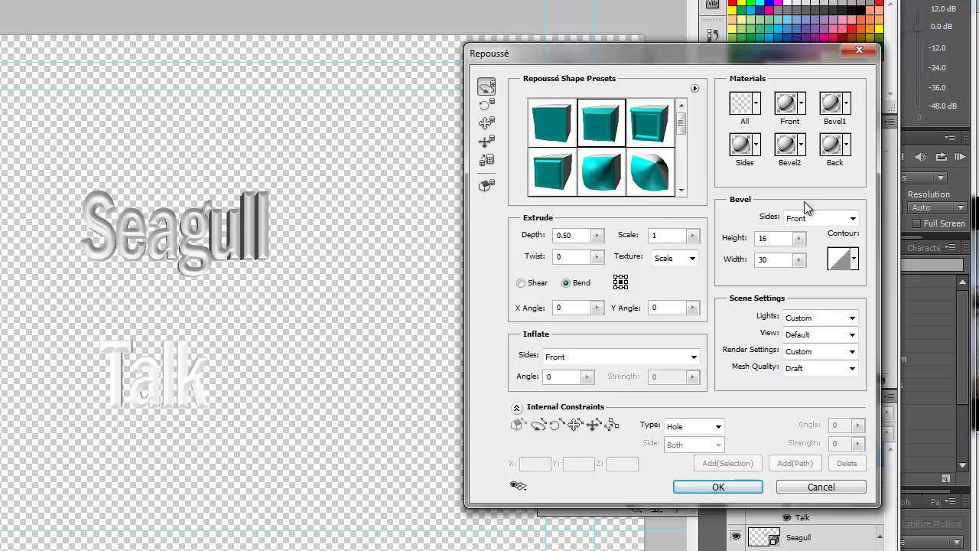
Step: Give Talk's front bevel the valley-shaped contour and apply the 3D settings with Default Lights as scene lighting
click(854, 258)
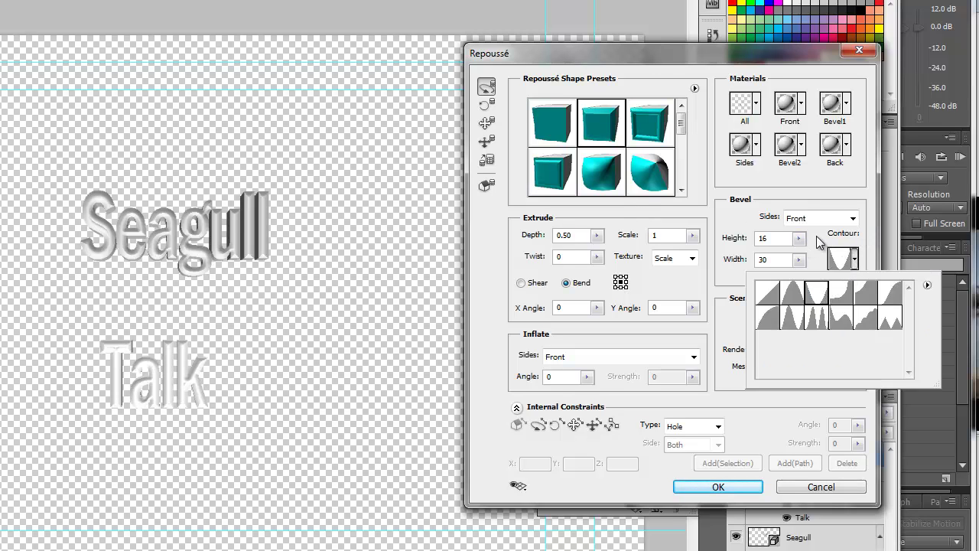
click(821, 242)
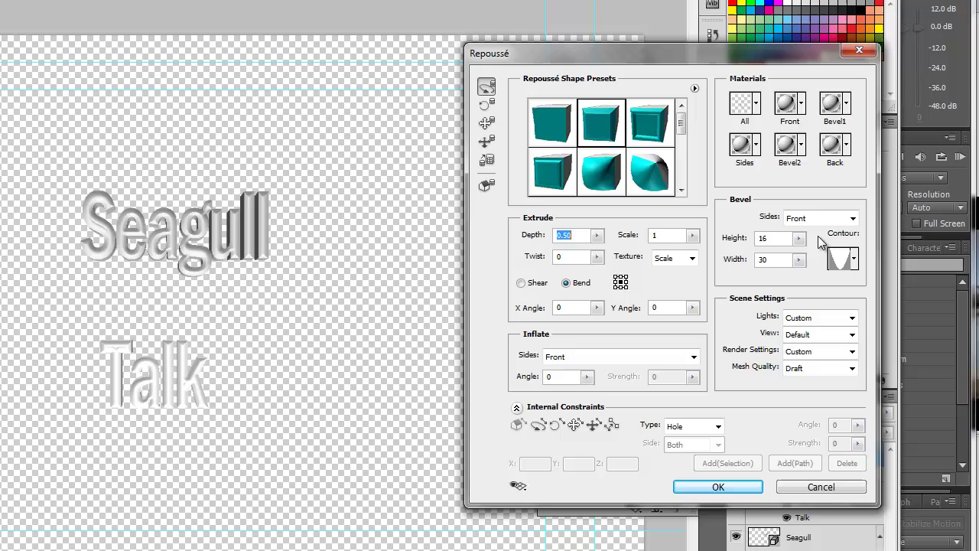
click(851, 317)
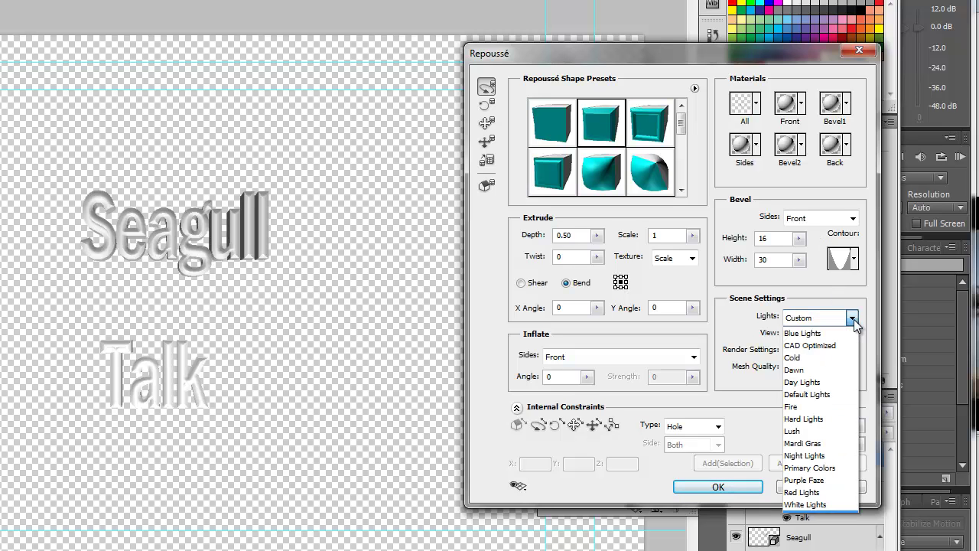
click(830, 394)
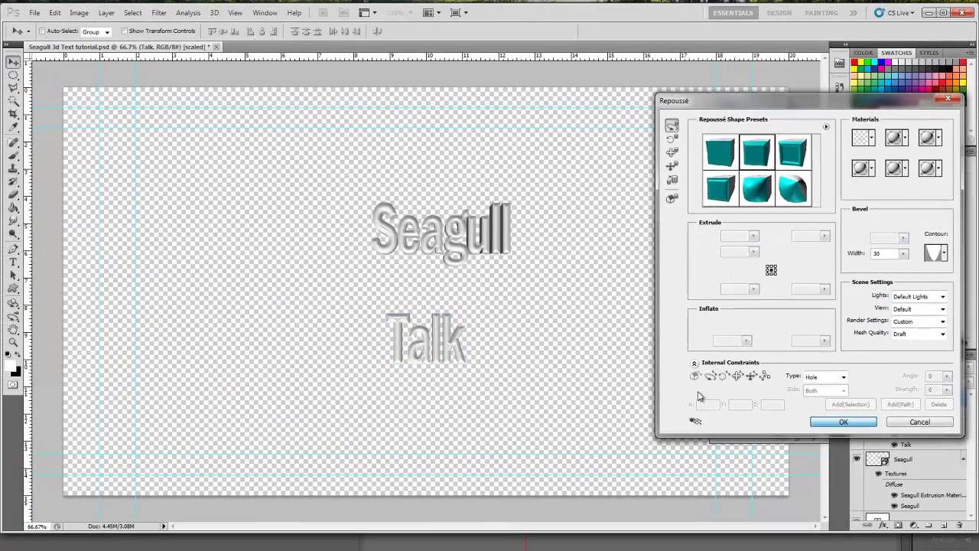
key(Return)
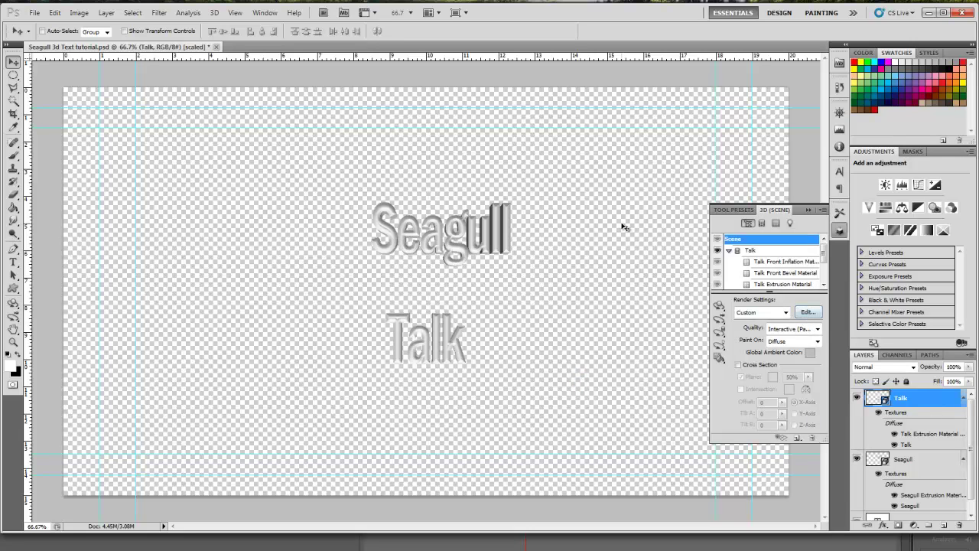
Step: Show the 3D scene settings for the Talk layer and examine the available render quality options
click(215, 13)
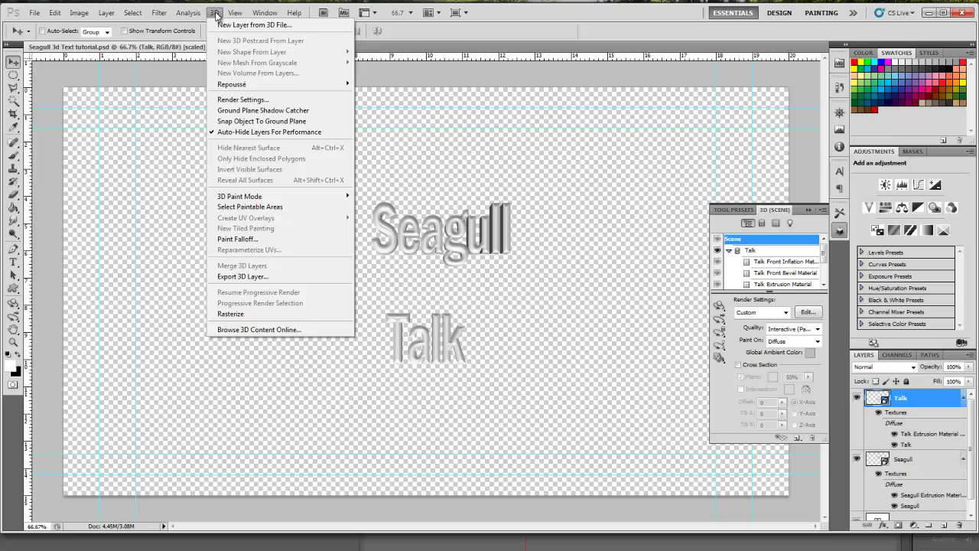
click(321, 67)
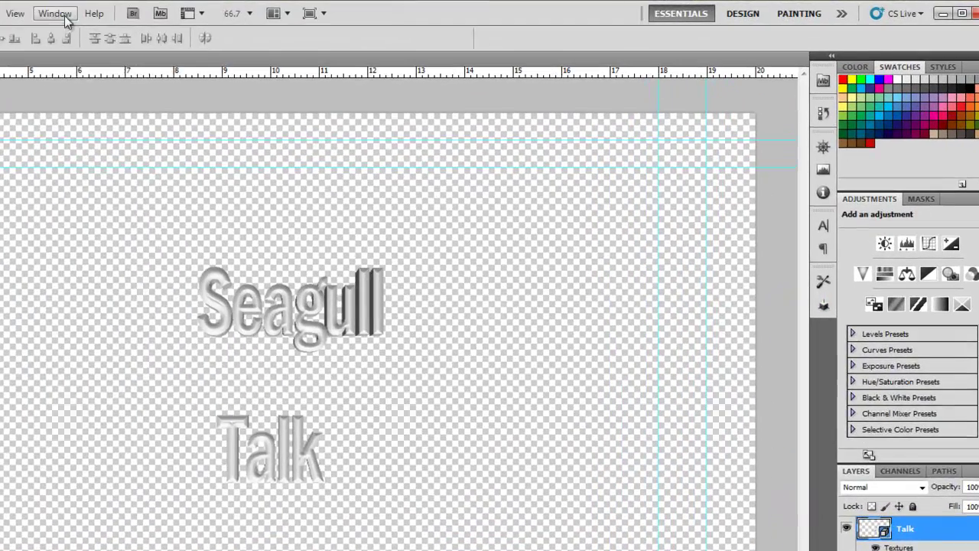
click(264, 12)
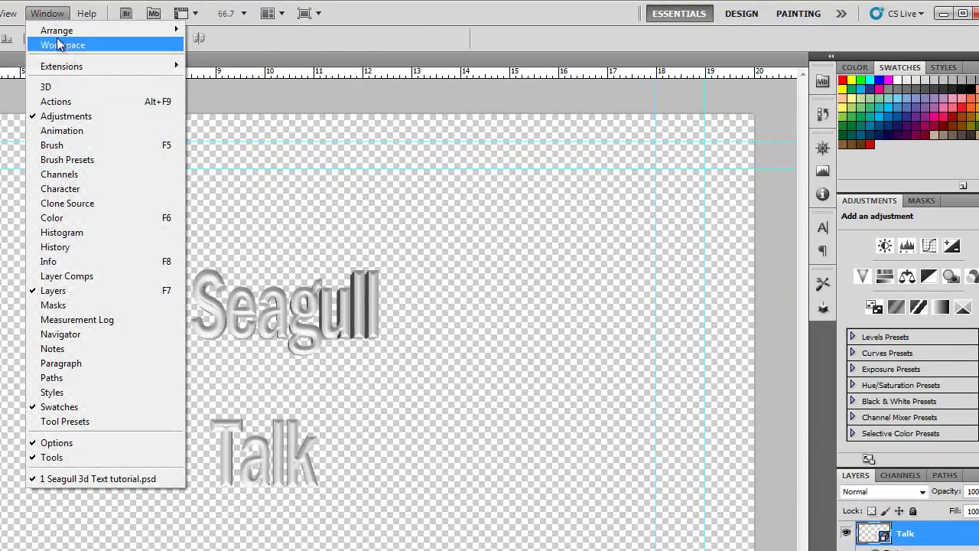
click(47, 86)
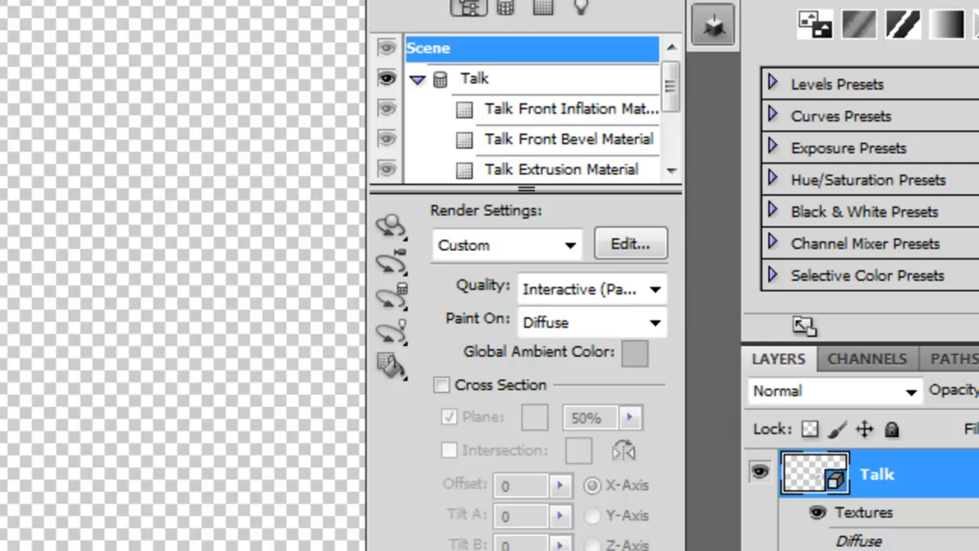
click(655, 290)
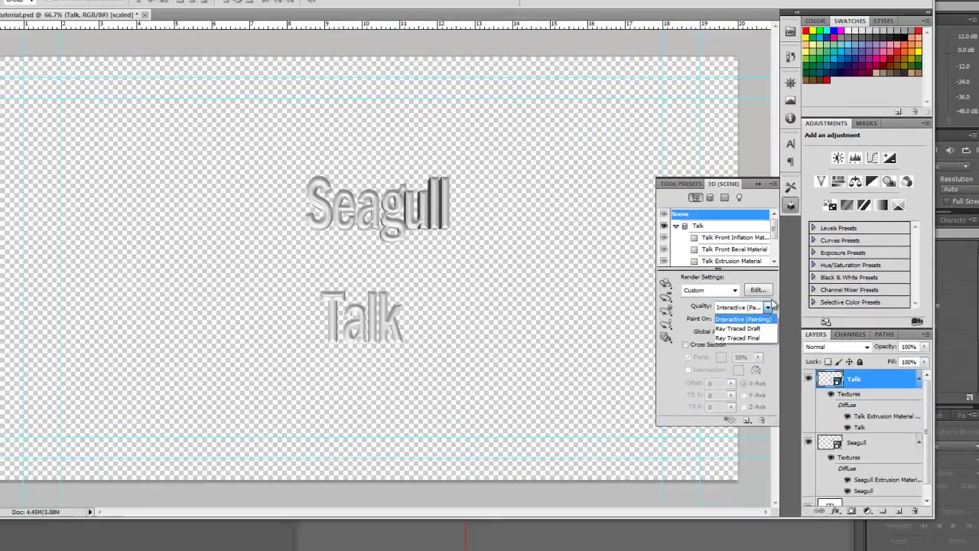
click(683, 236)
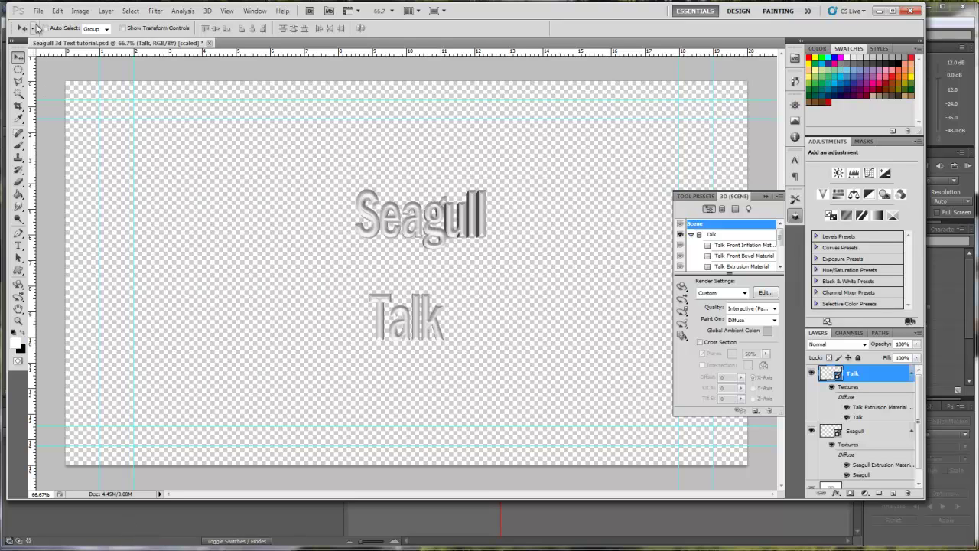
Step: Save the document as a new layered Photoshop file named "Seagull 3d Text e" with Maximize Compatibility enabled
click(37, 11)
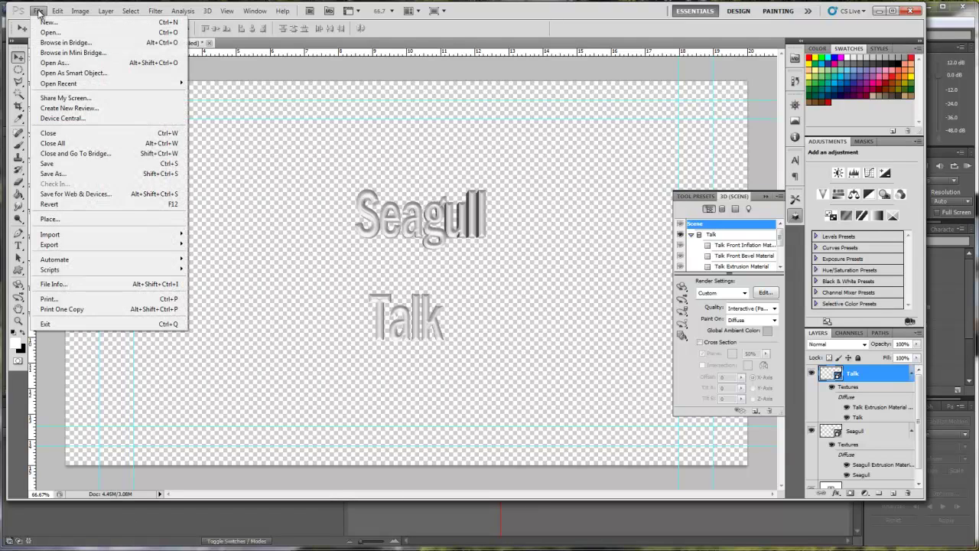
click(61, 174)
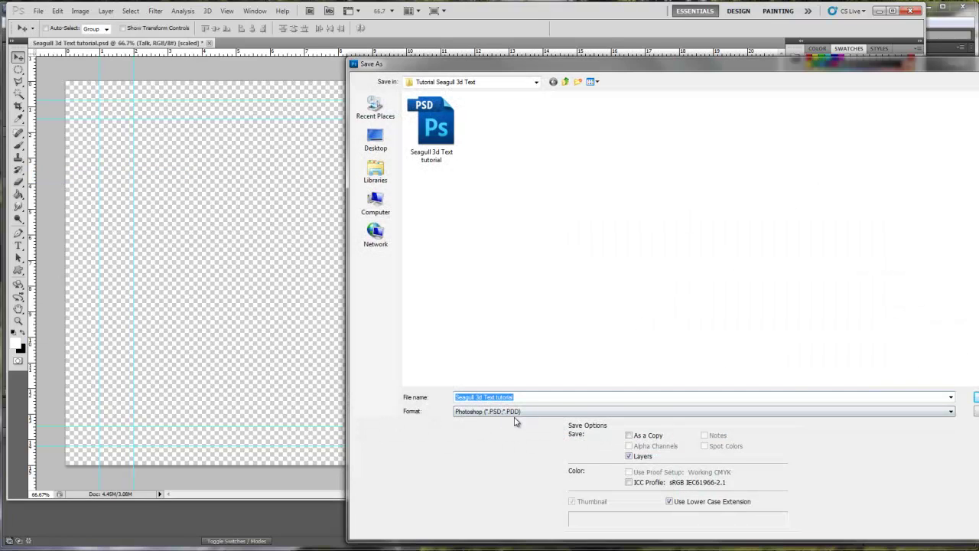
click(529, 397)
key(BackSpace)
key(BackSpace)
key(BackSpace)
text(alk)
key(Return)
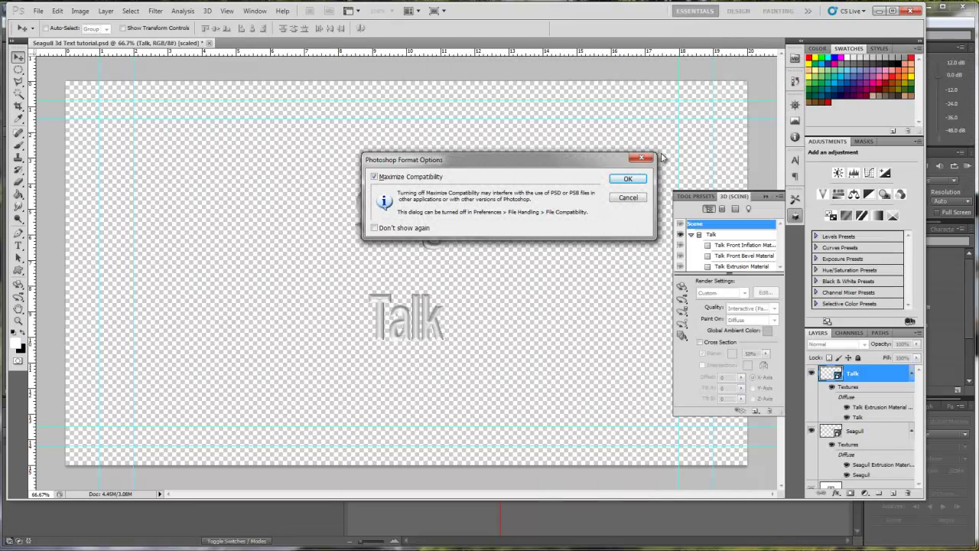
click(639, 181)
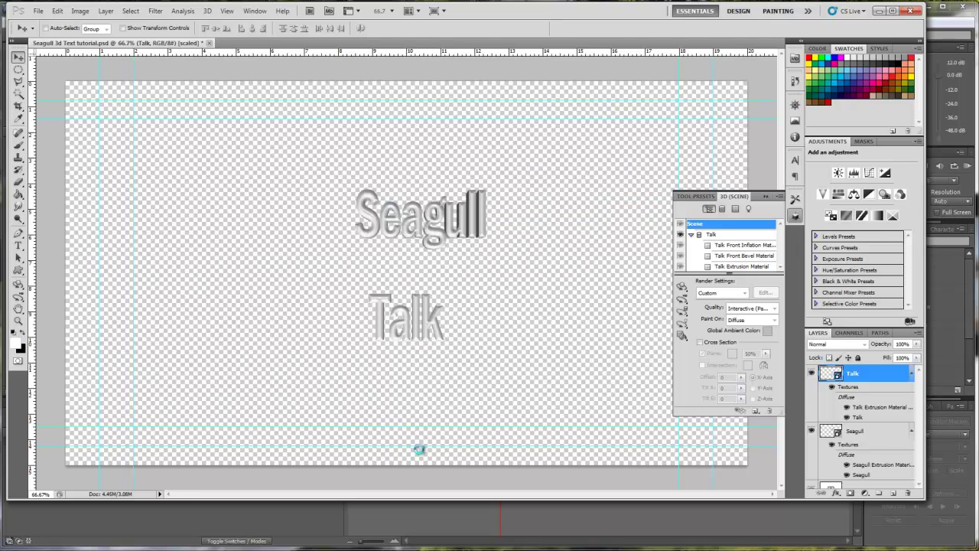
Step: Switch to After Effects and import Seagull 3d Text e.psd as a Composition with Editable Layer Styles and Live Photoshop 3D
key(alt+Tab)
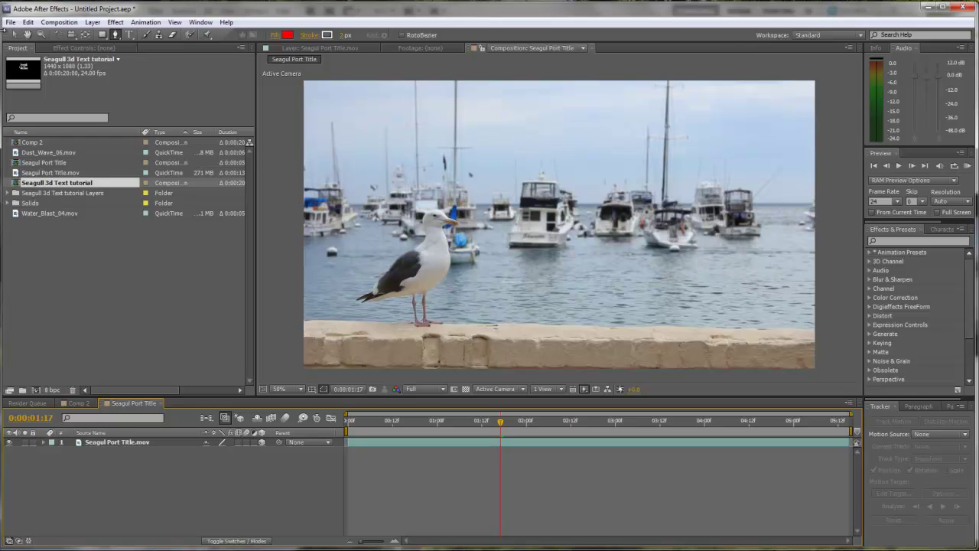
click(10, 22)
mouse_move(173, 196)
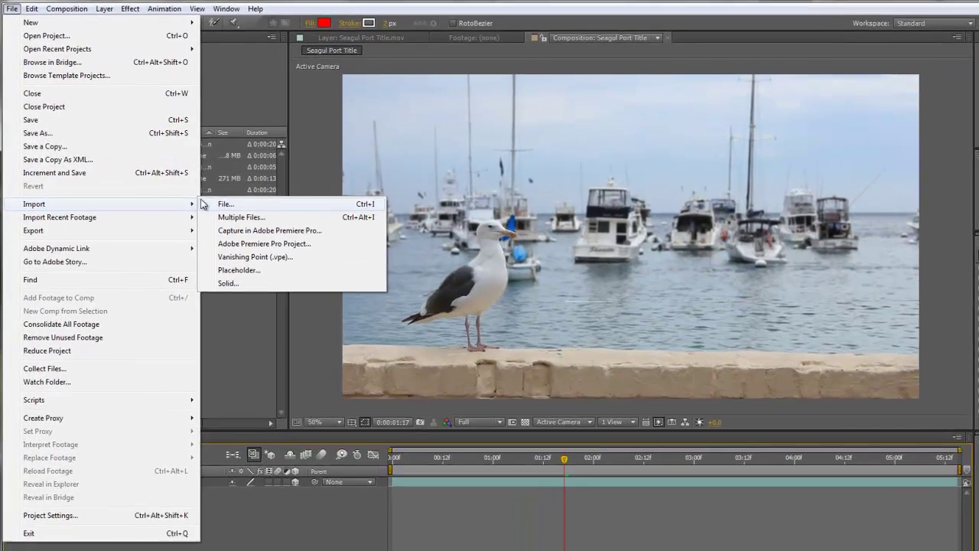
click(205, 204)
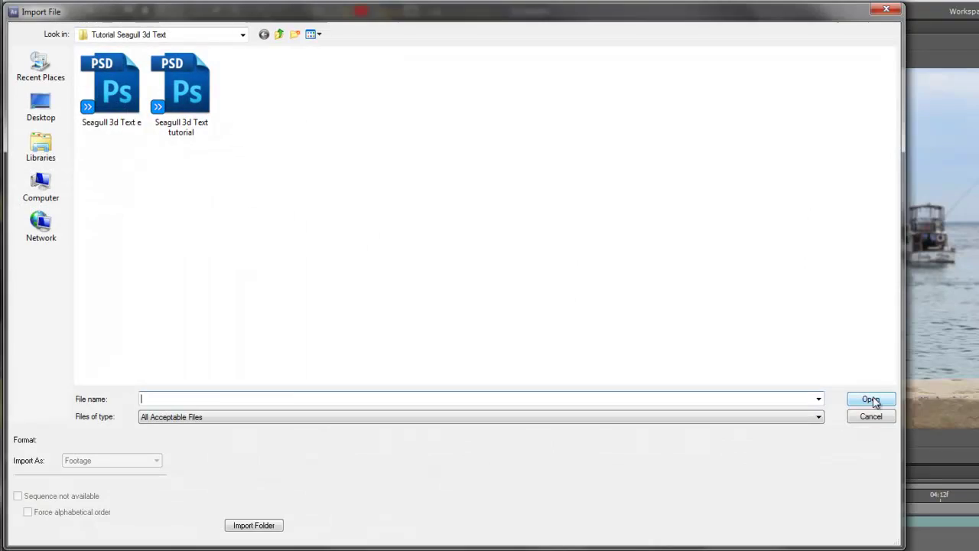
double_click(130, 115)
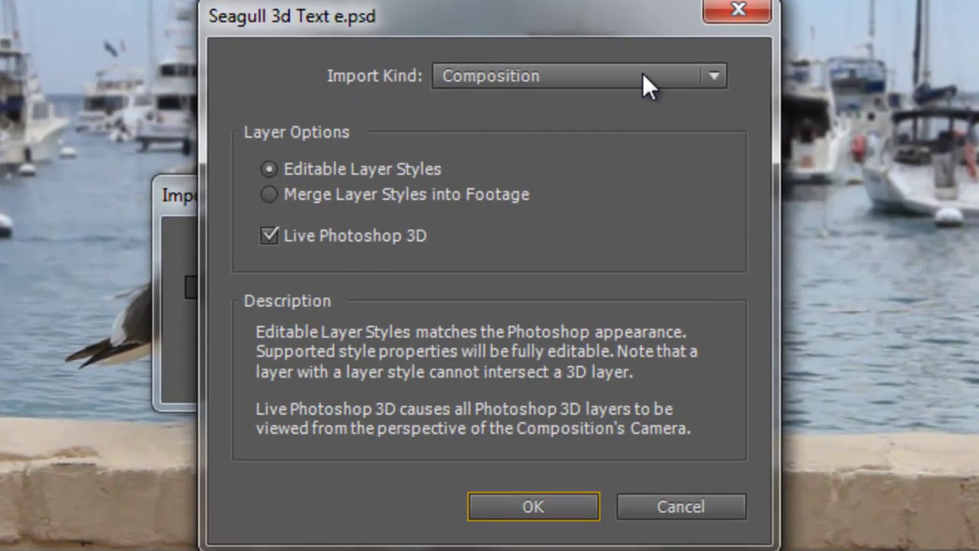
click(632, 88)
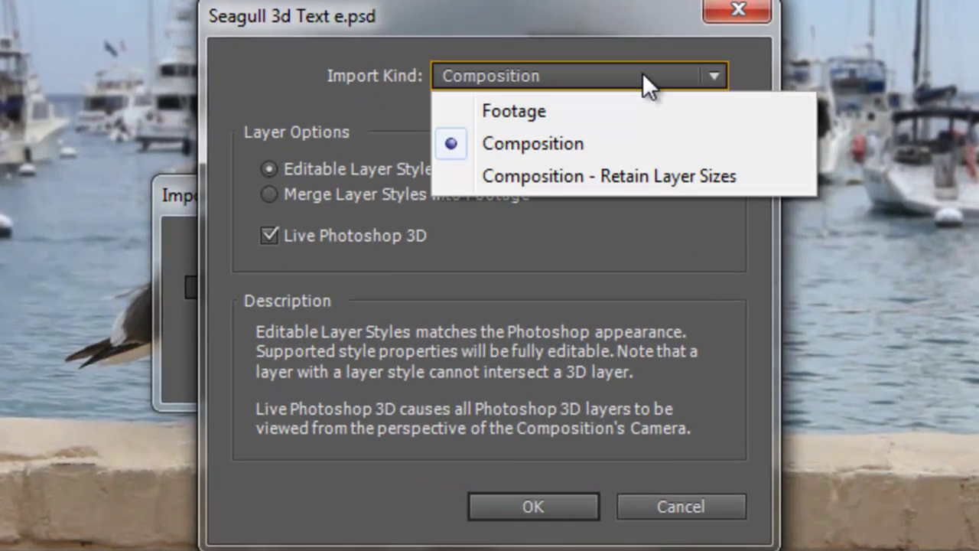
click(528, 146)
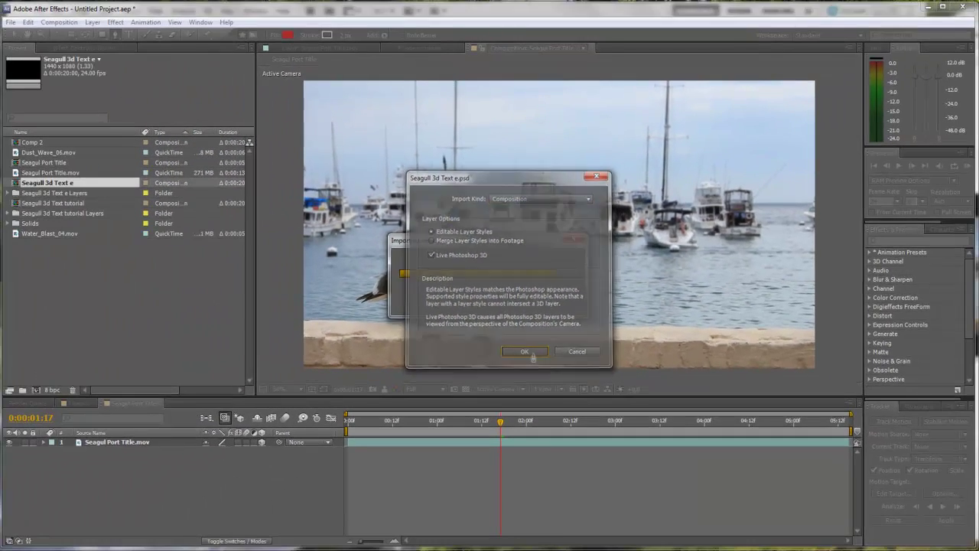
click(564, 511)
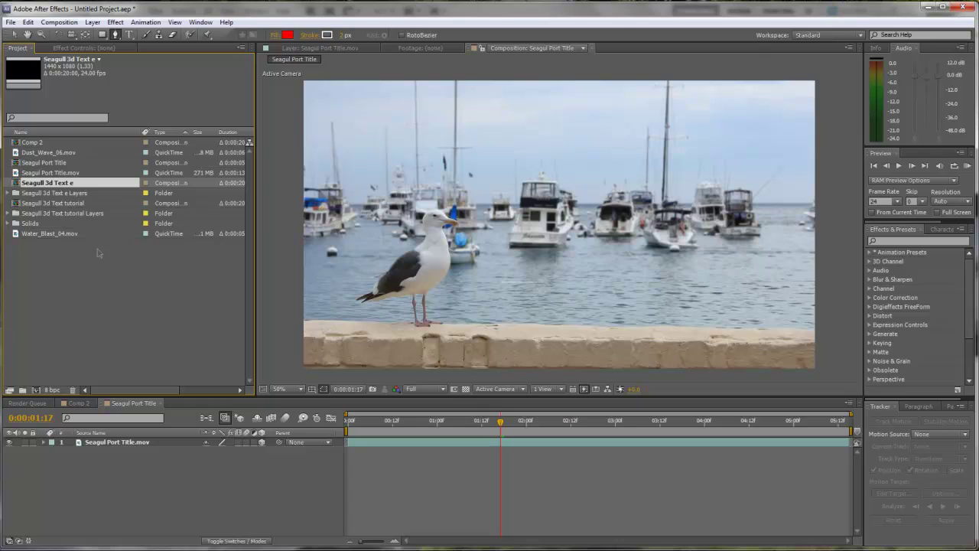
Step: Open the Seagull 3d Text tutorial composition and its nested Seagull PS 3D Layer Comp to examine their layers
double_click(35, 203)
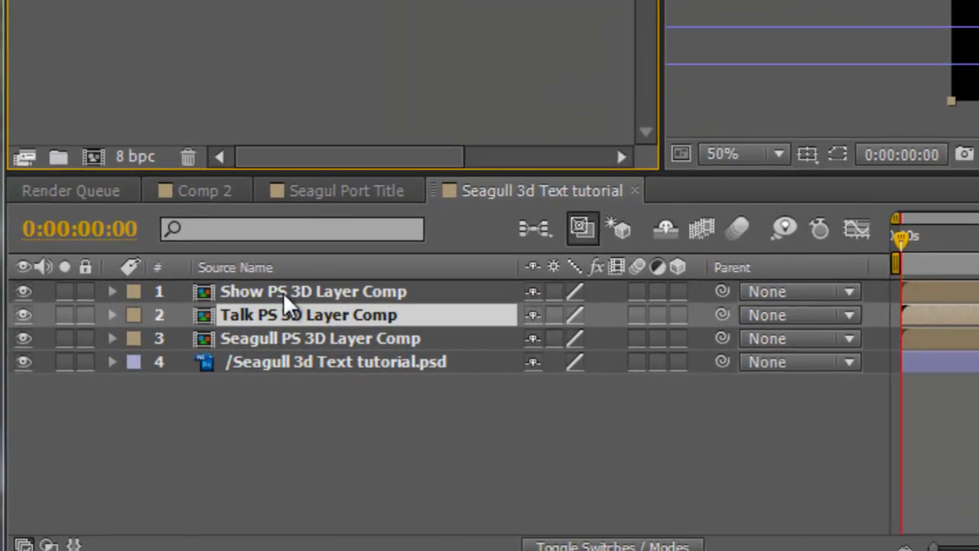
click(176, 190)
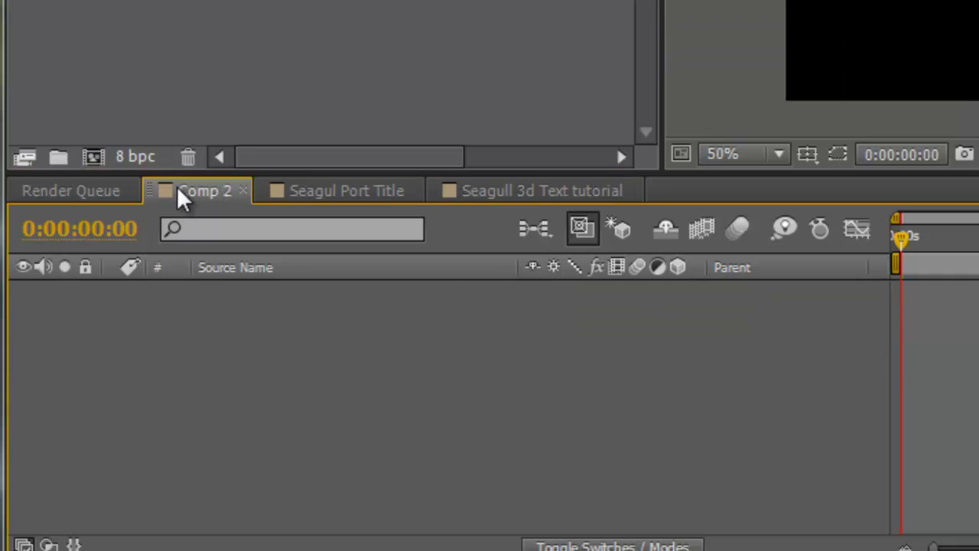
click(333, 191)
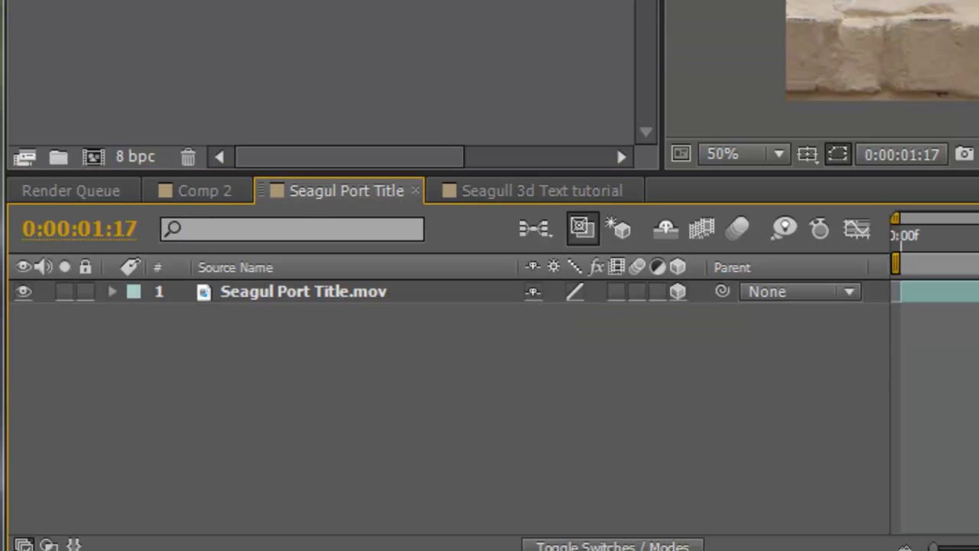
click(525, 197)
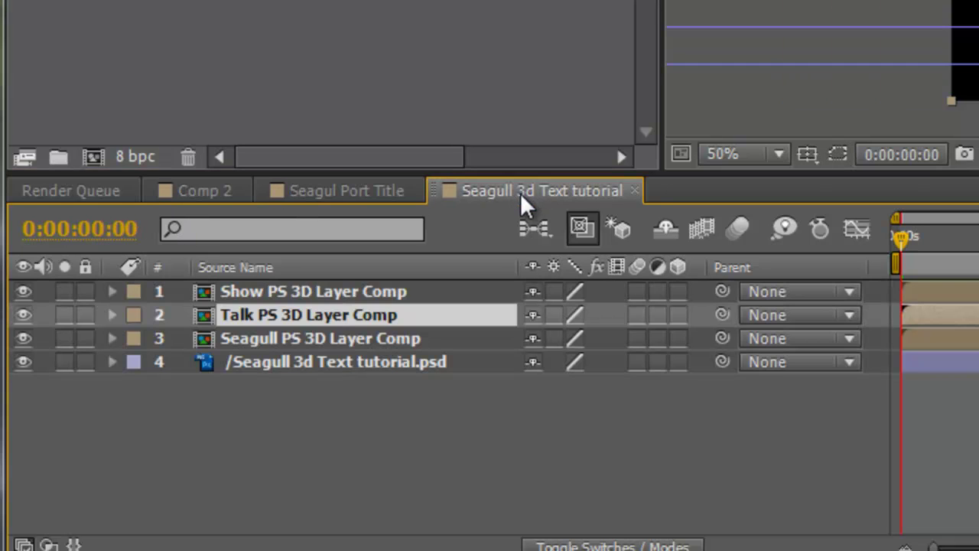
click(263, 342)
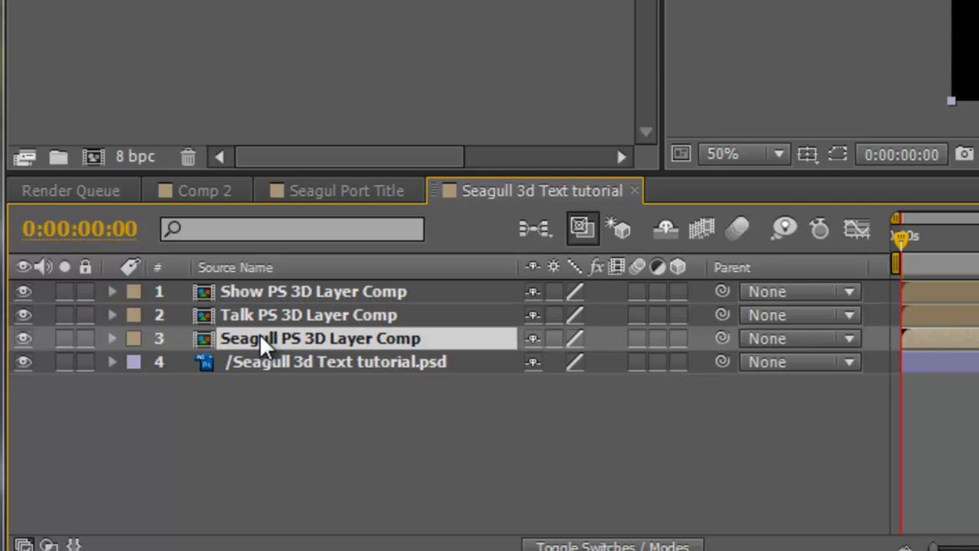
double_click(262, 343)
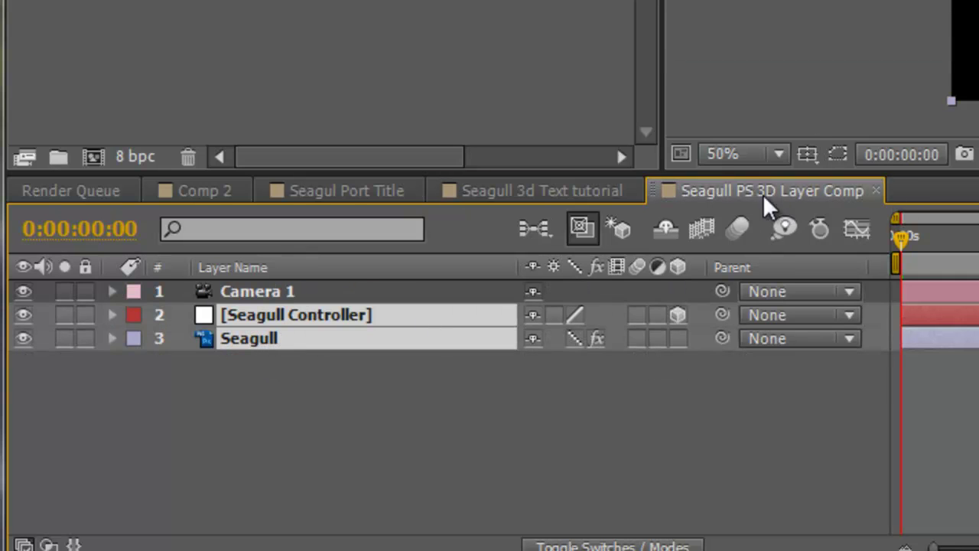
Step: Copy the Seagull Controller and Seagull layers from Seagull PS 3D Layer Comp into the Seagul Port Title composition
click(258, 291)
click(255, 314)
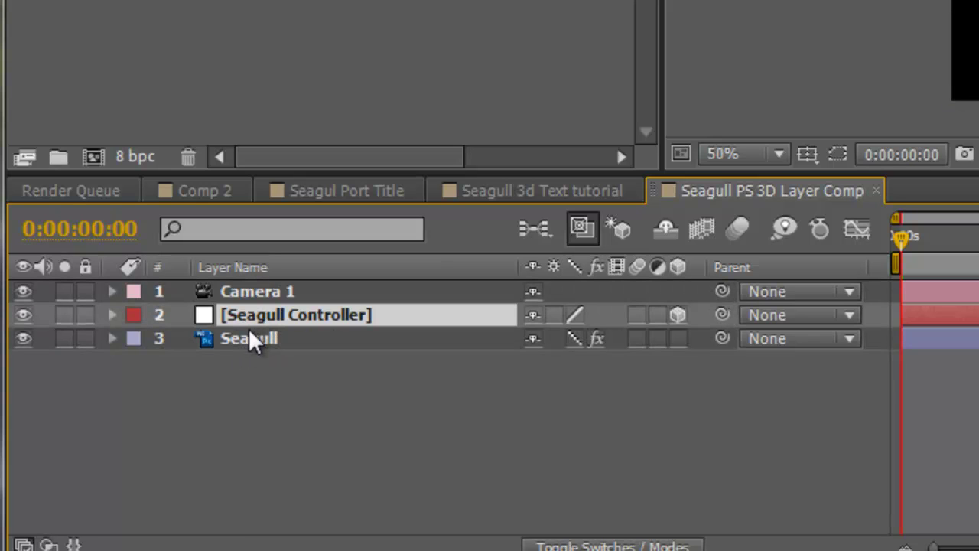
click(255, 338)
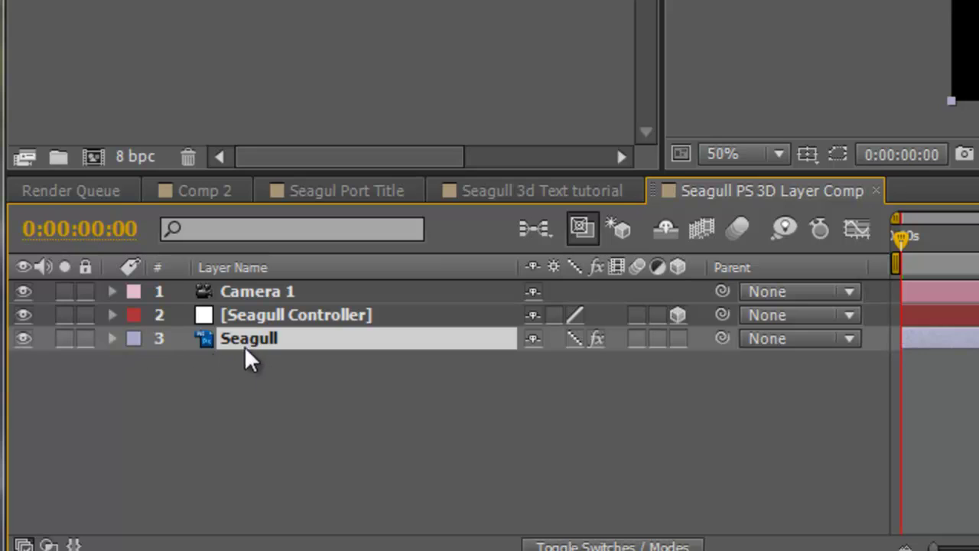
click(275, 316)
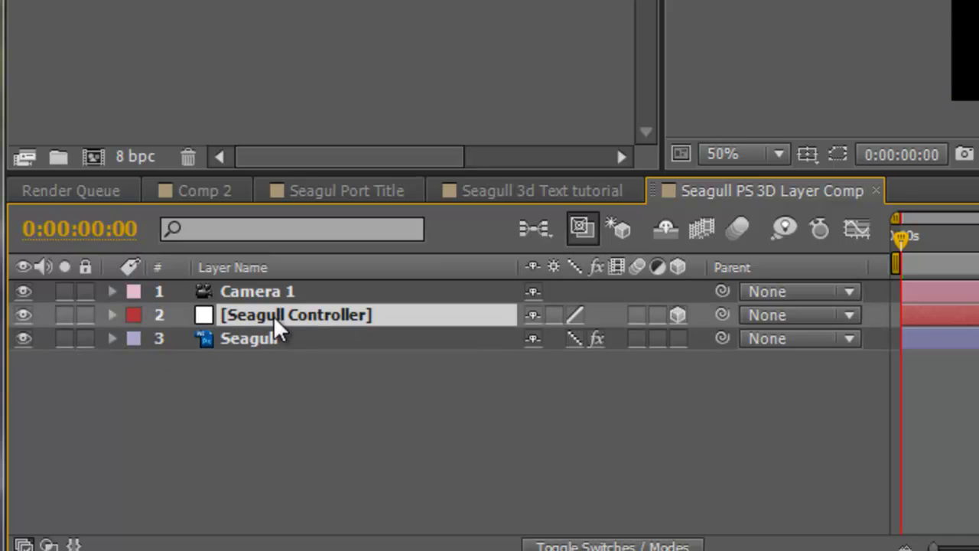
ctrl+click(242, 340)
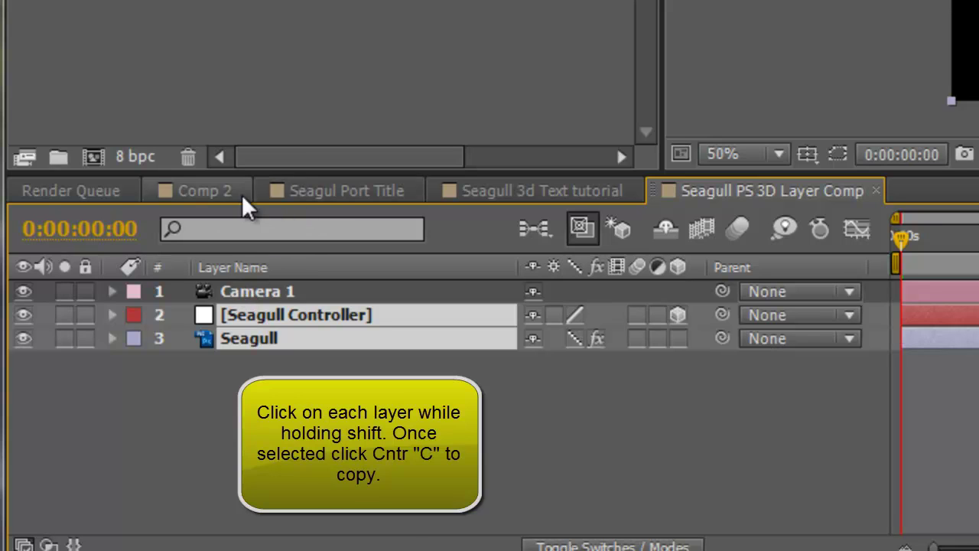
click(321, 196)
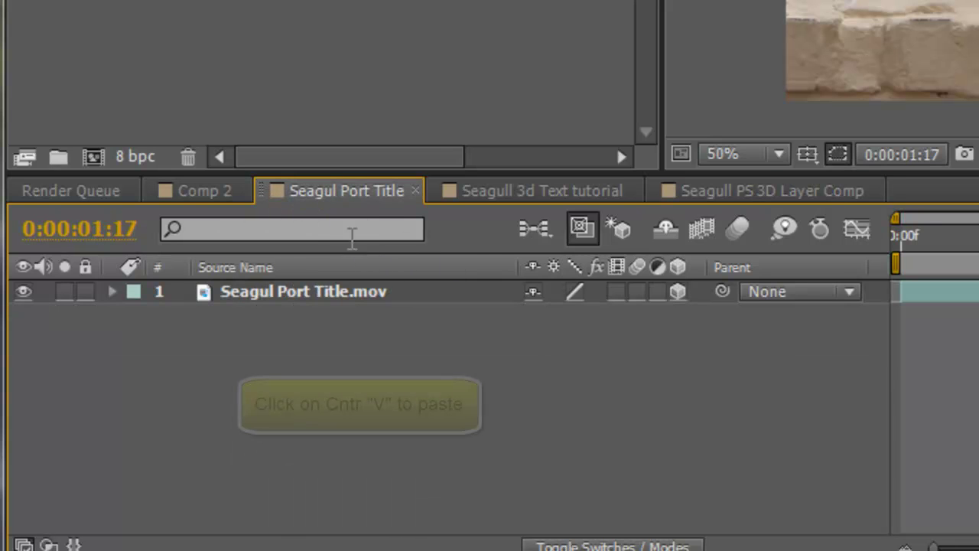
key(ctrl+v)
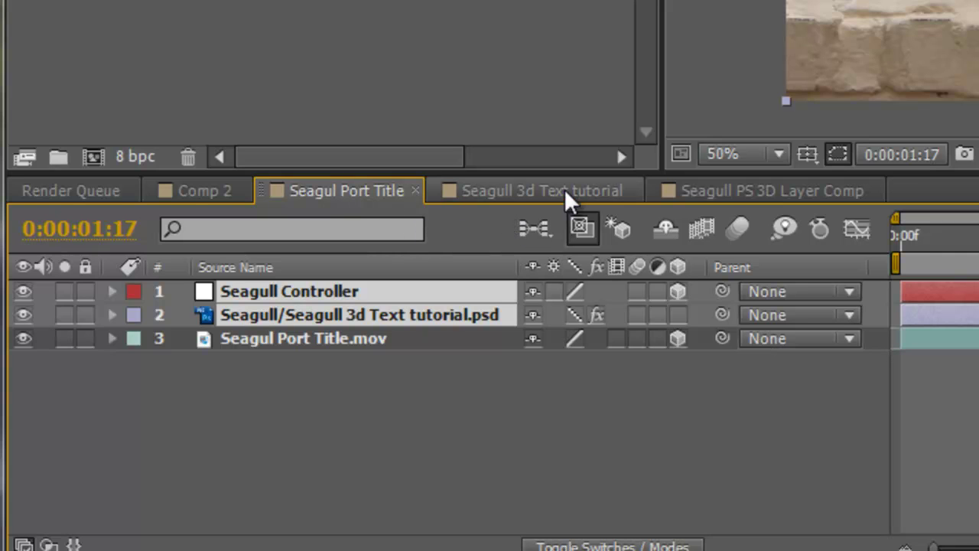
Step: Copy the controller and text layers of the Talk and Show PS 3D Layer Comps into the Seagul Port Title composition
click(518, 197)
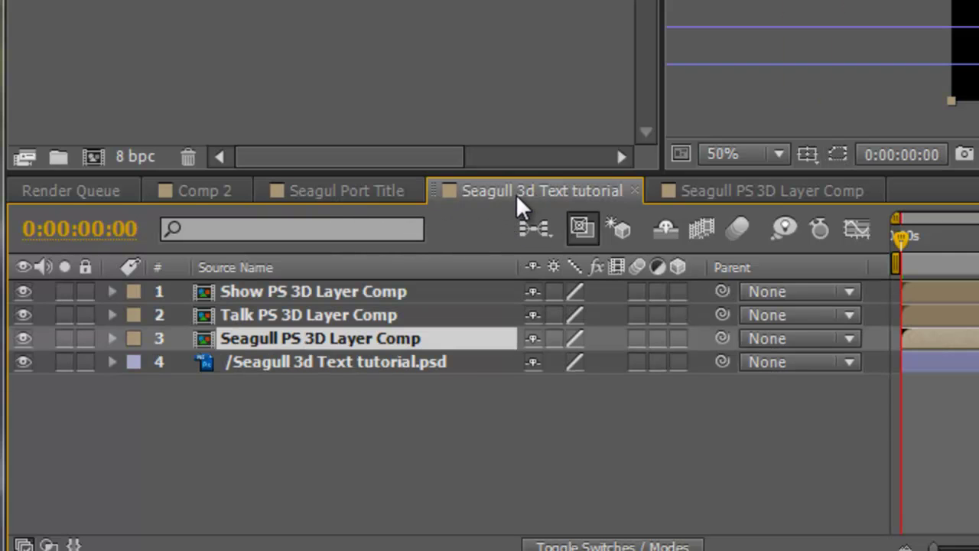
double_click(264, 317)
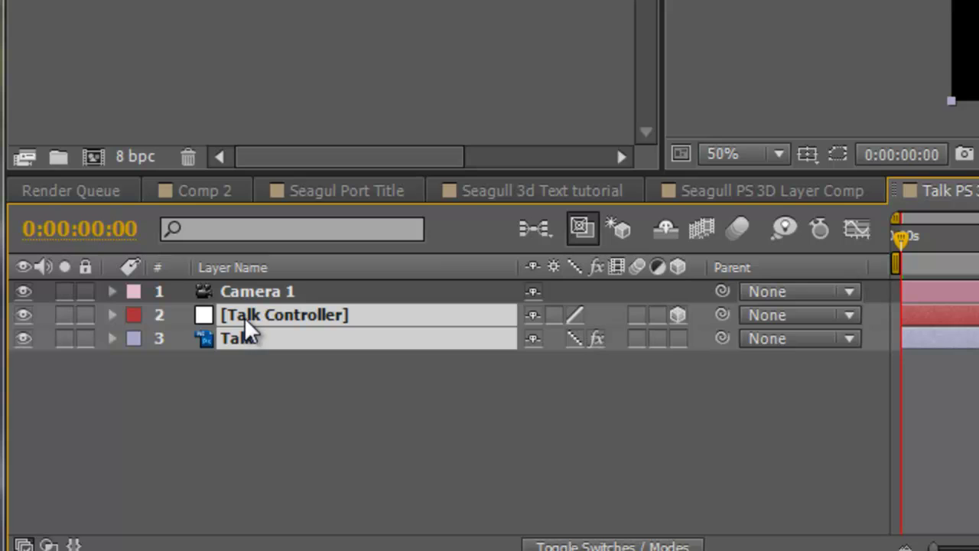
click(284, 195)
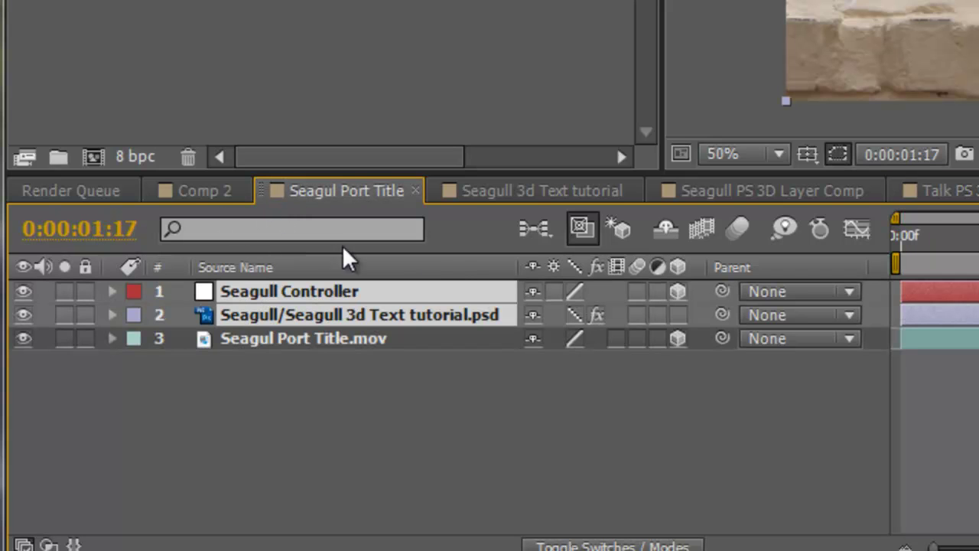
key(ctrl+v)
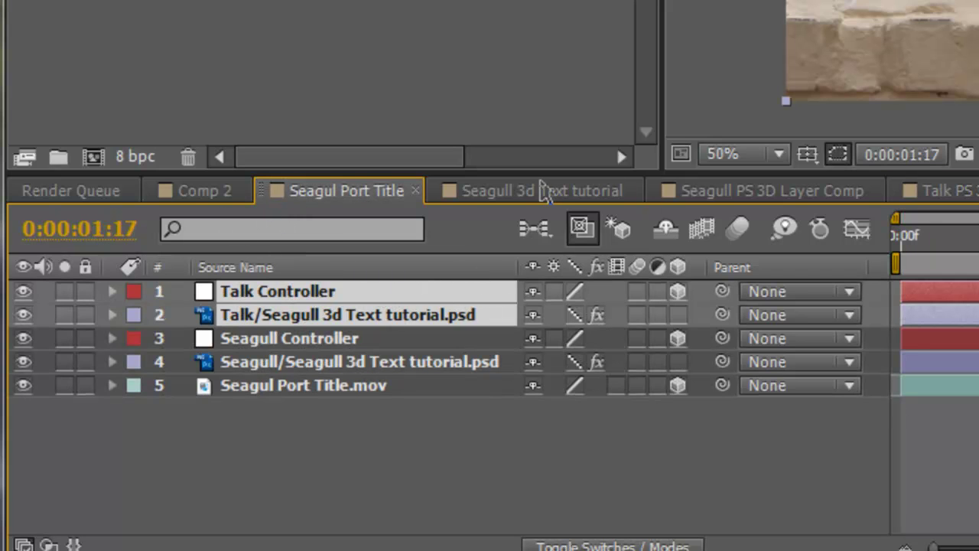
key(ctrl+v)
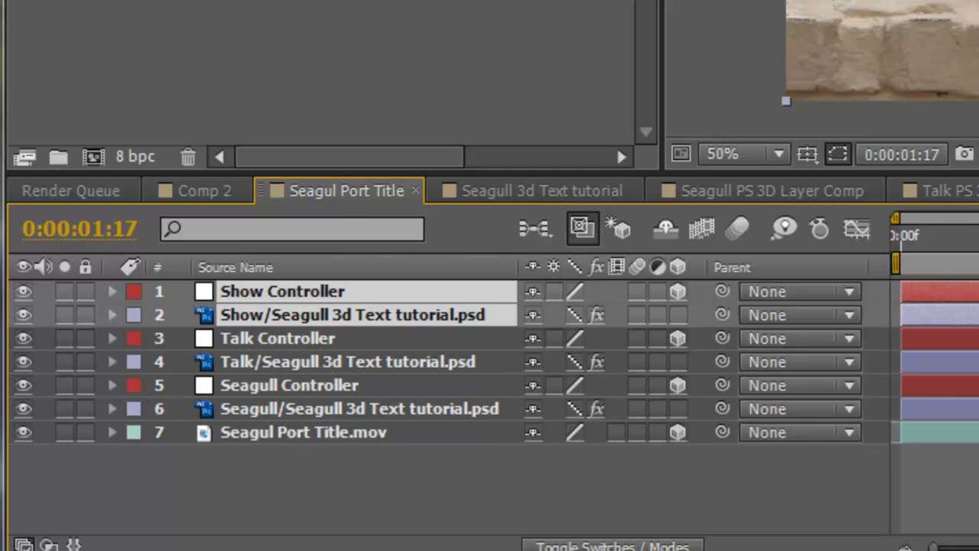
Step: Add a null object directly above the Seagul Port Title.mov layer
click(313, 438)
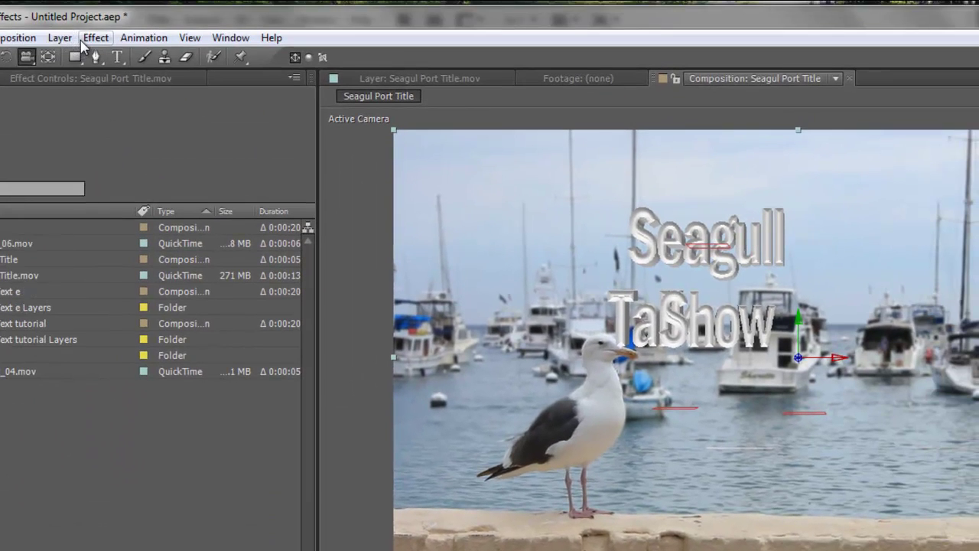
click(60, 38)
mouse_move(211, 65)
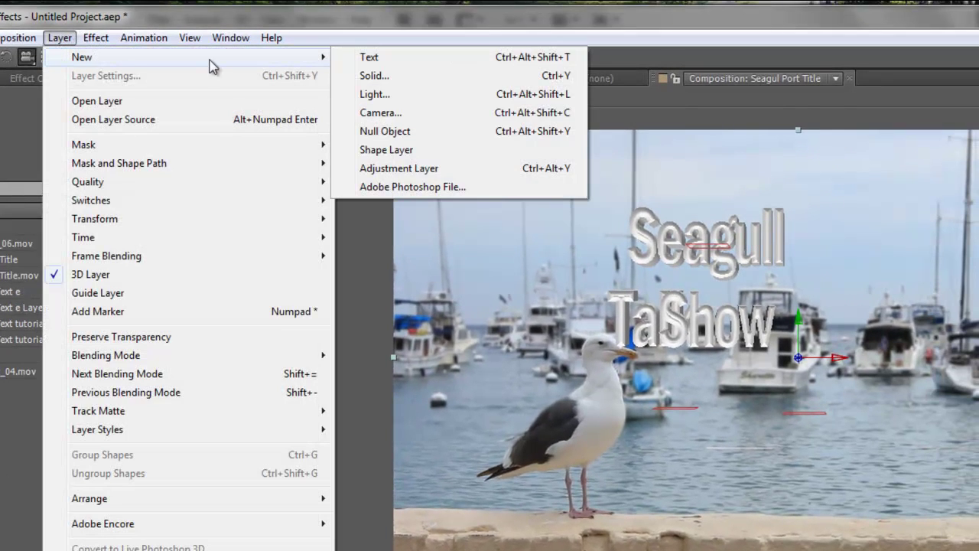
click(420, 138)
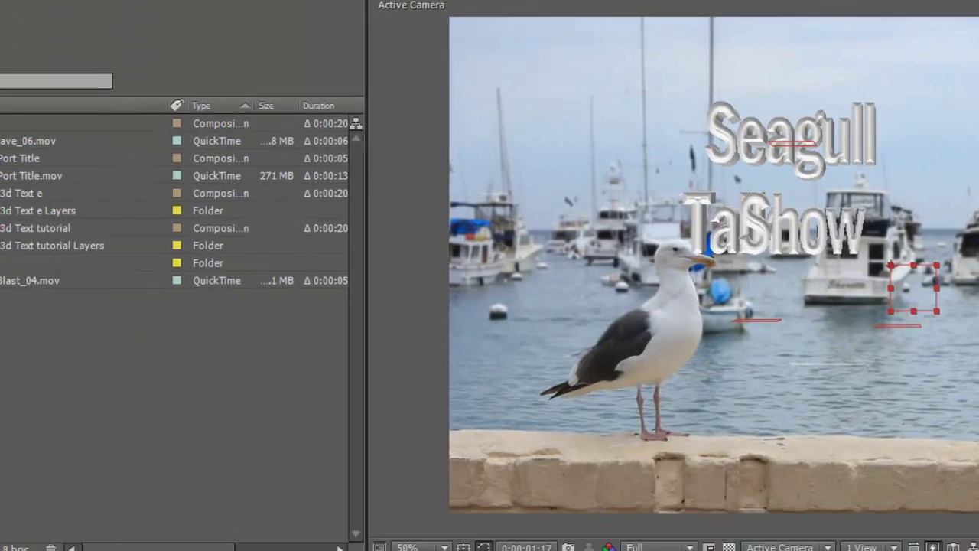
drag(284, 255, 323, 452)
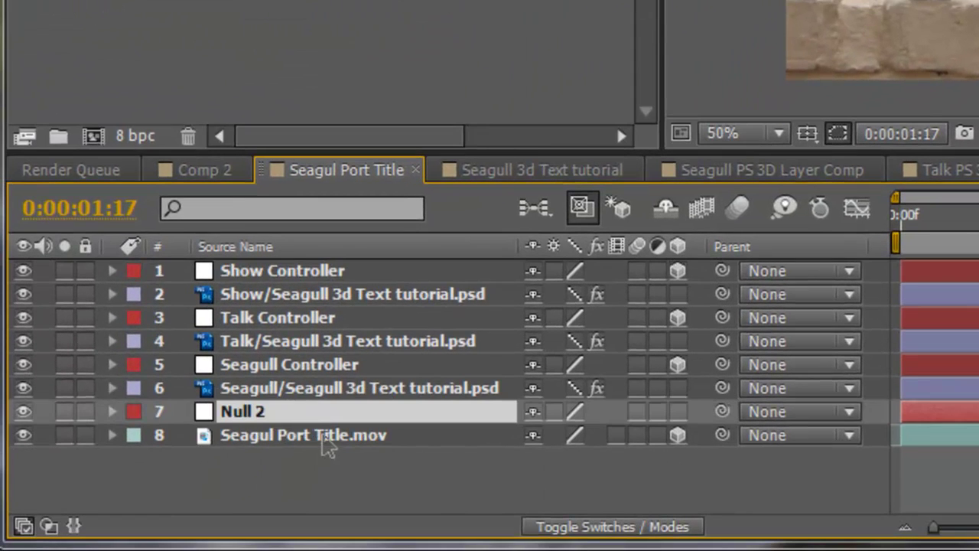
Step: Start a Transform motion track on the Seagul Port Title.mov layer with both Position and Rotation enabled
click(323, 449)
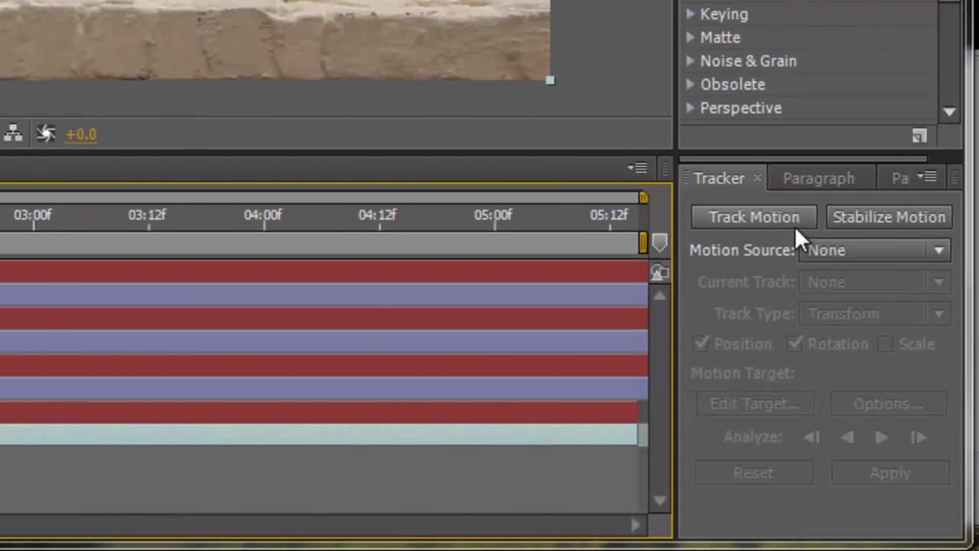
click(767, 222)
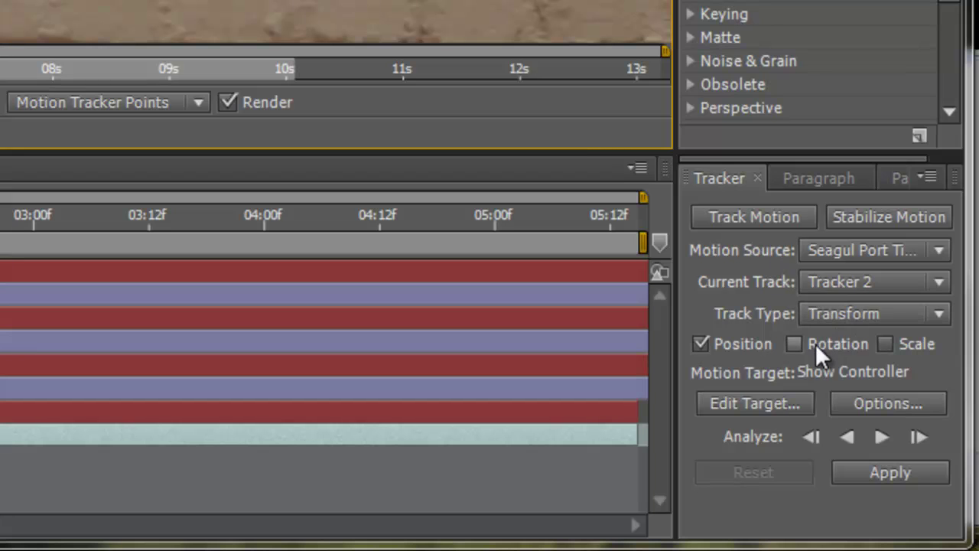
click(795, 344)
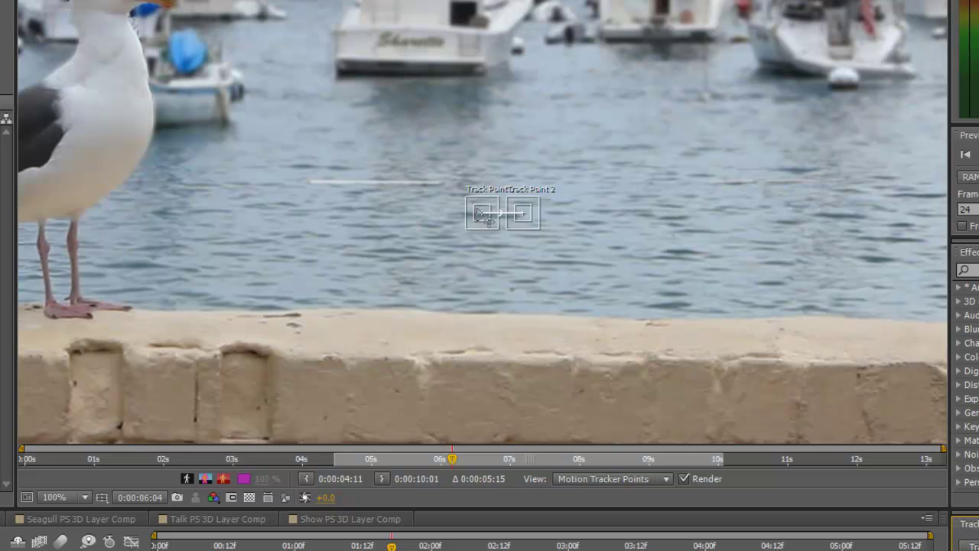
Step: Place the two track points far apart on the front face of the stone wall and analyze the motion forward
drag(483, 215, 325, 417)
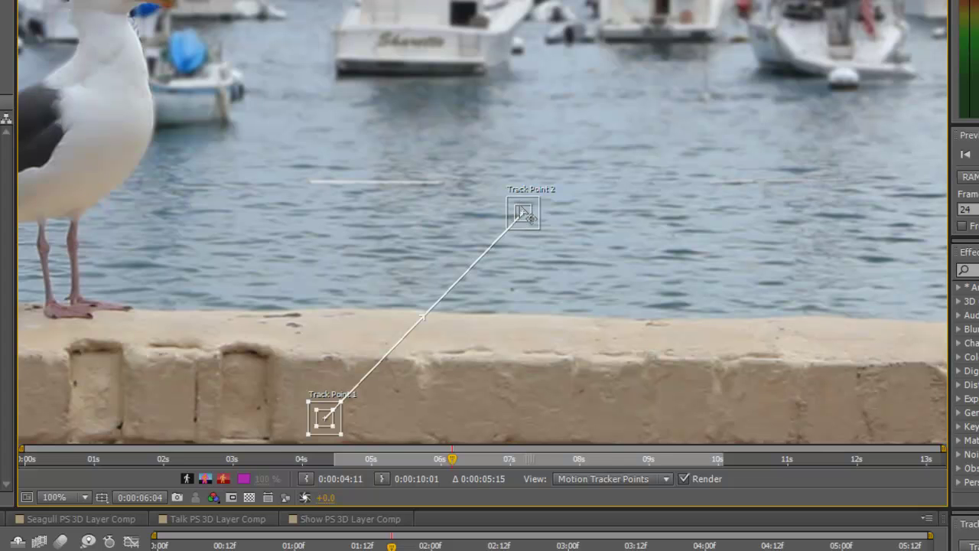
drag(523, 213, 856, 375)
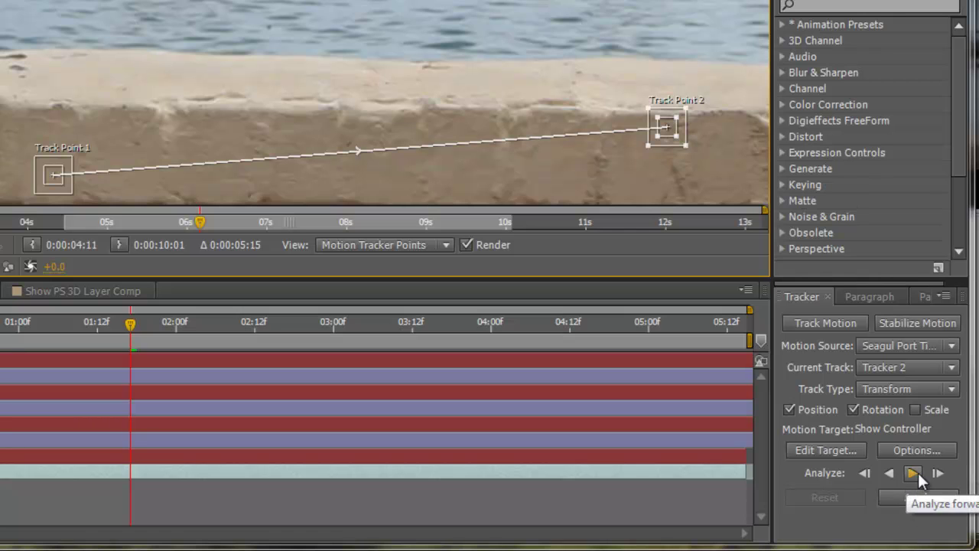
click(913, 474)
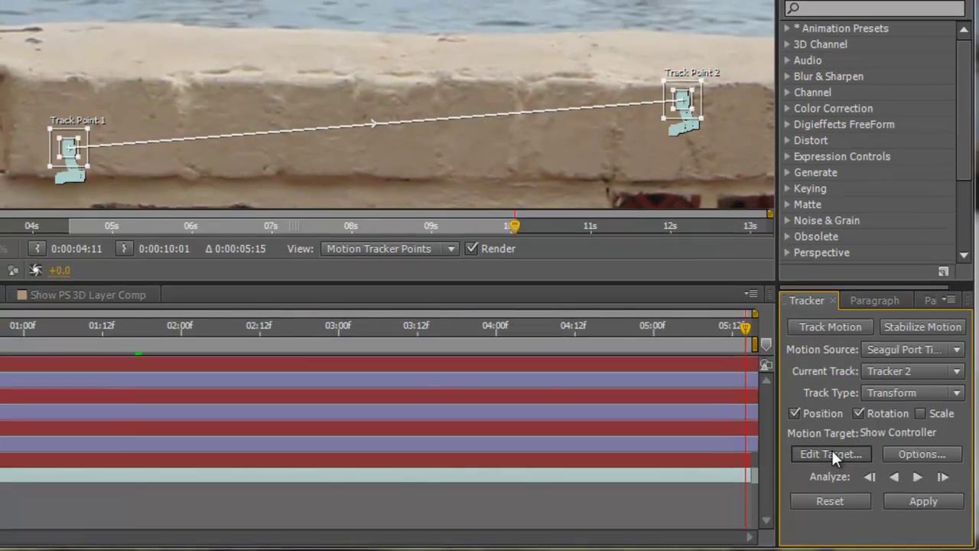
Step: Set Null 2 as the motion target and apply the tracking data to it
click(826, 450)
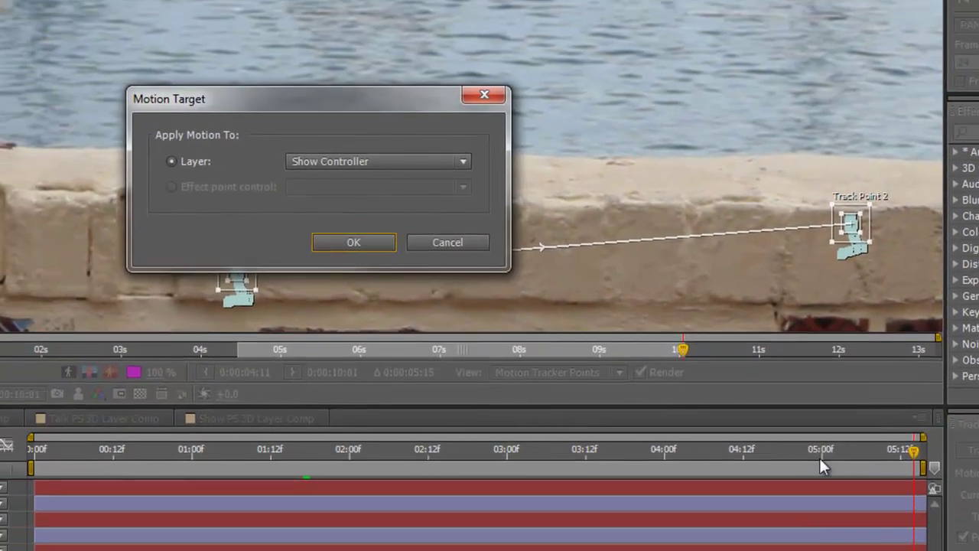
click(422, 219)
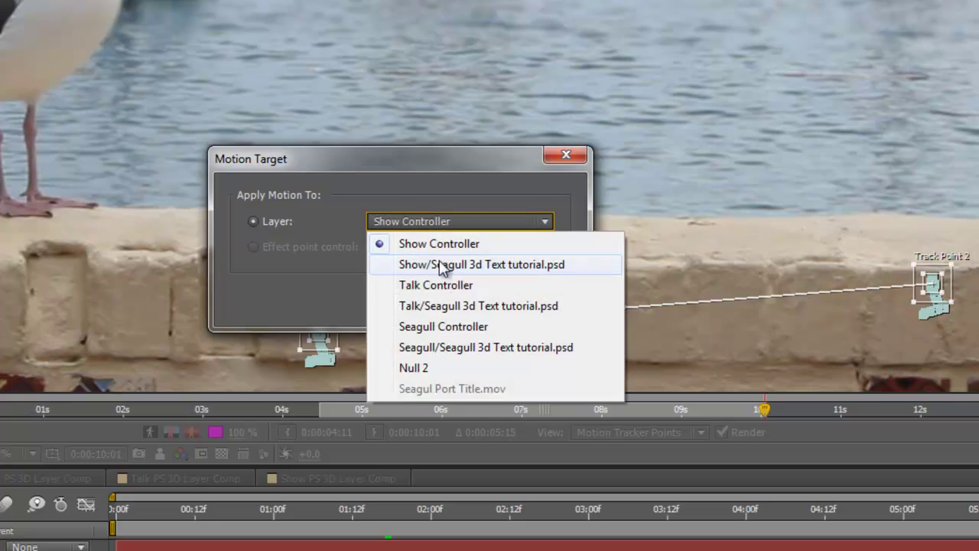
click(431, 368)
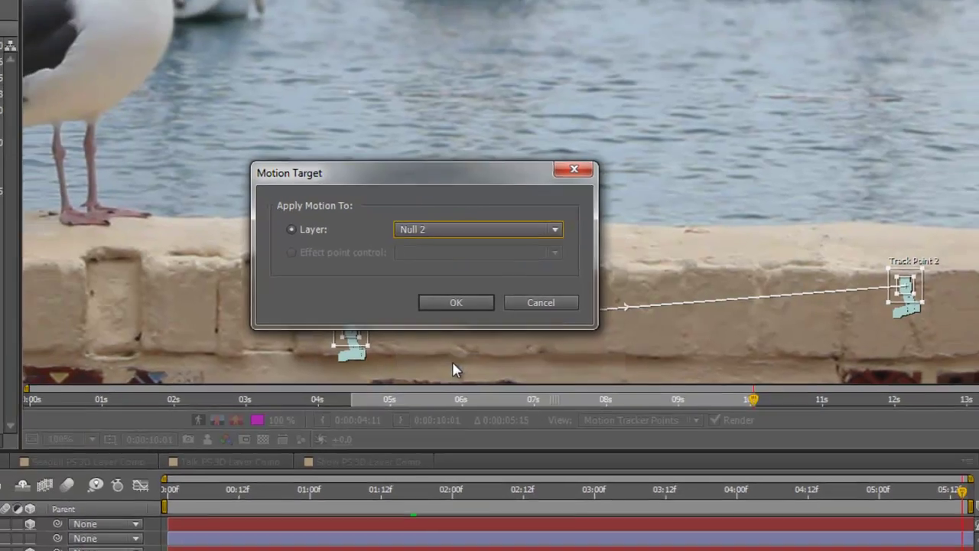
click(435, 295)
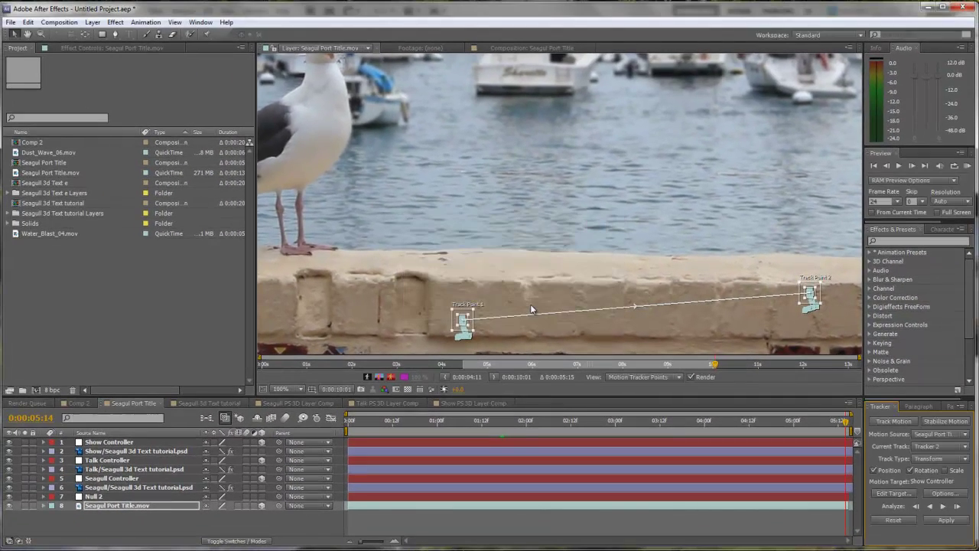
click(947, 519)
click(496, 283)
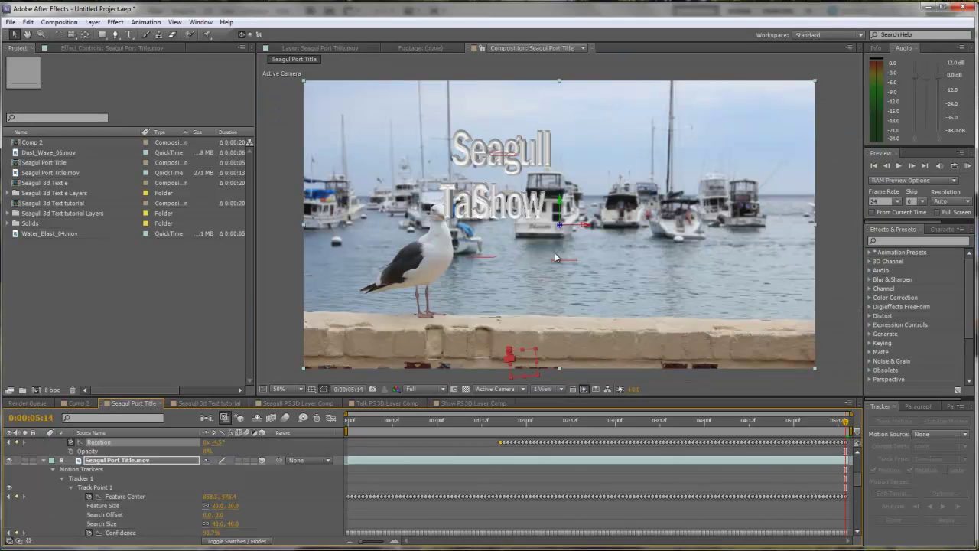
Step: Collapse the expanded layer properties and parent the Show, Talk and Seagull Controller layers to Null 2
click(48, 460)
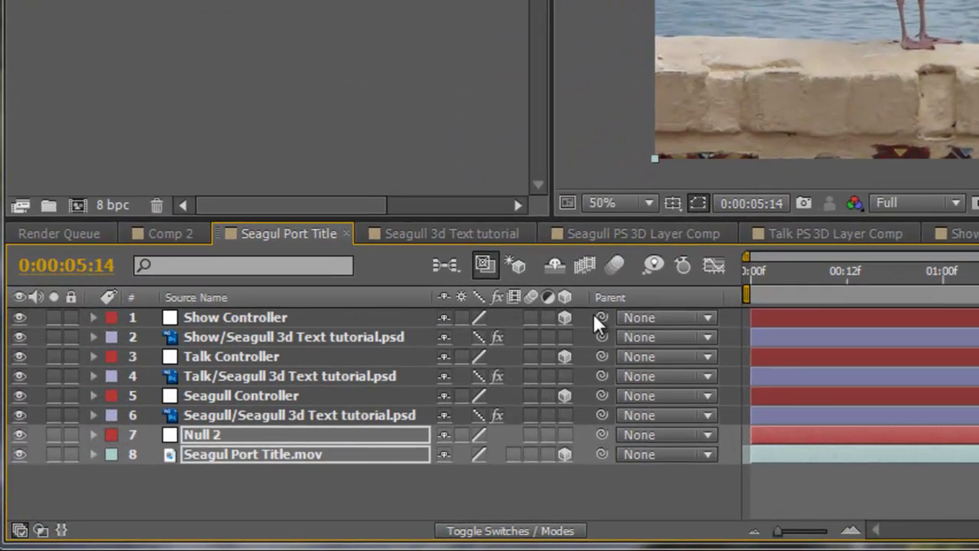
click(655, 318)
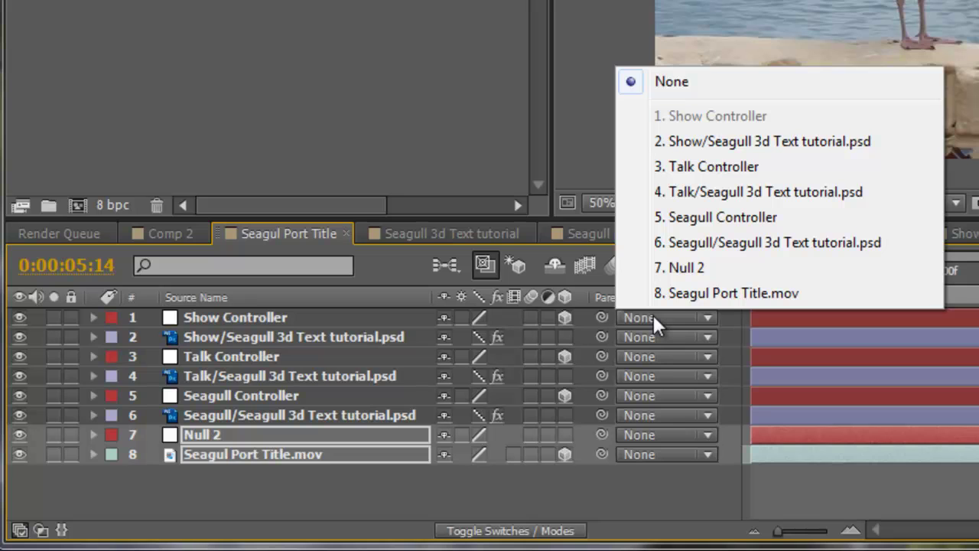
click(677, 269)
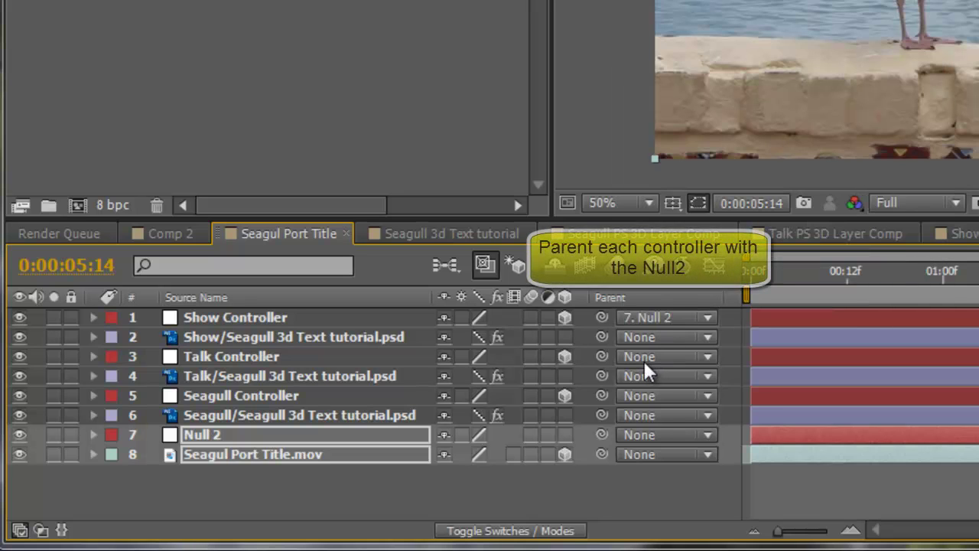
click(644, 361)
click(683, 306)
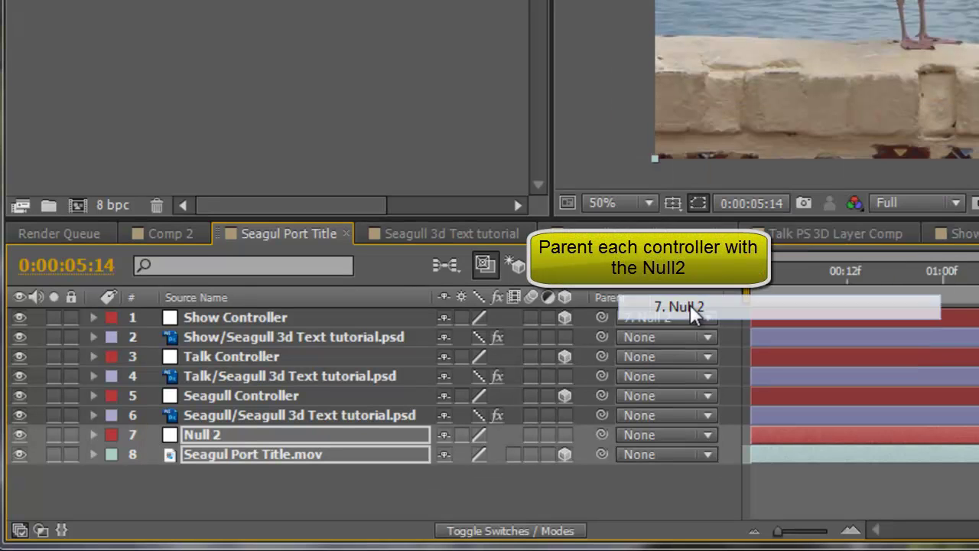
click(642, 403)
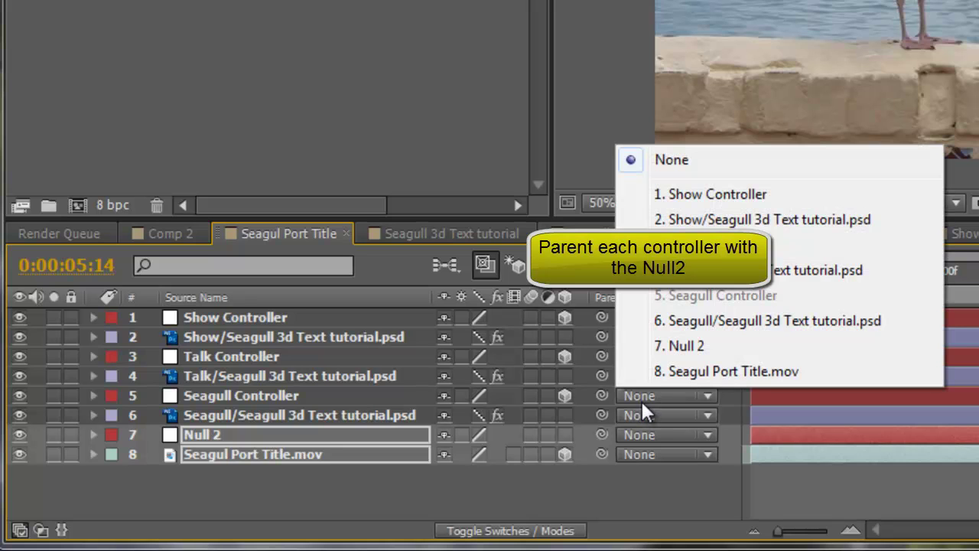
click(692, 345)
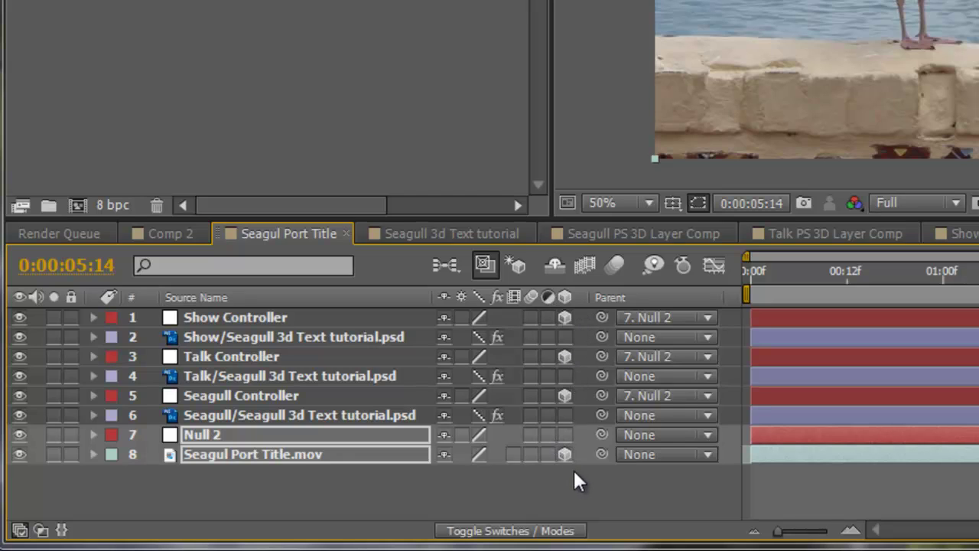
Step: Move the Show Controller to position 635.3, 55.2, 67.7 and scale it up evenly so "Show" stands larger at the wall
click(93, 318)
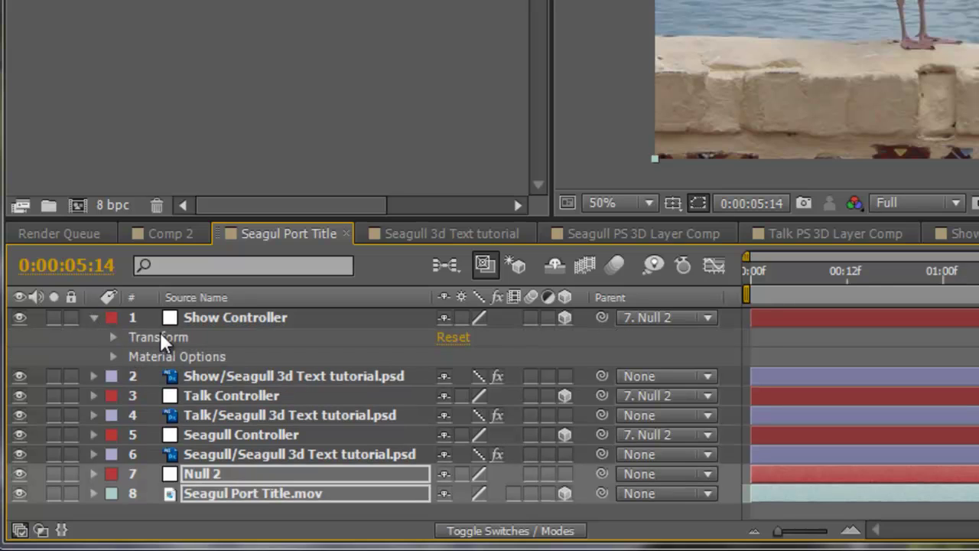
click(113, 337)
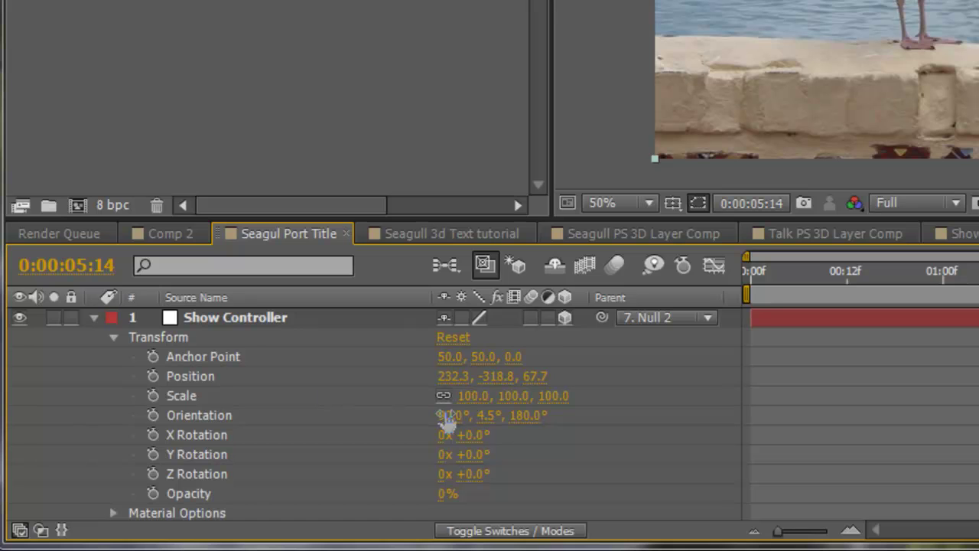
drag(493, 379, 591, 380)
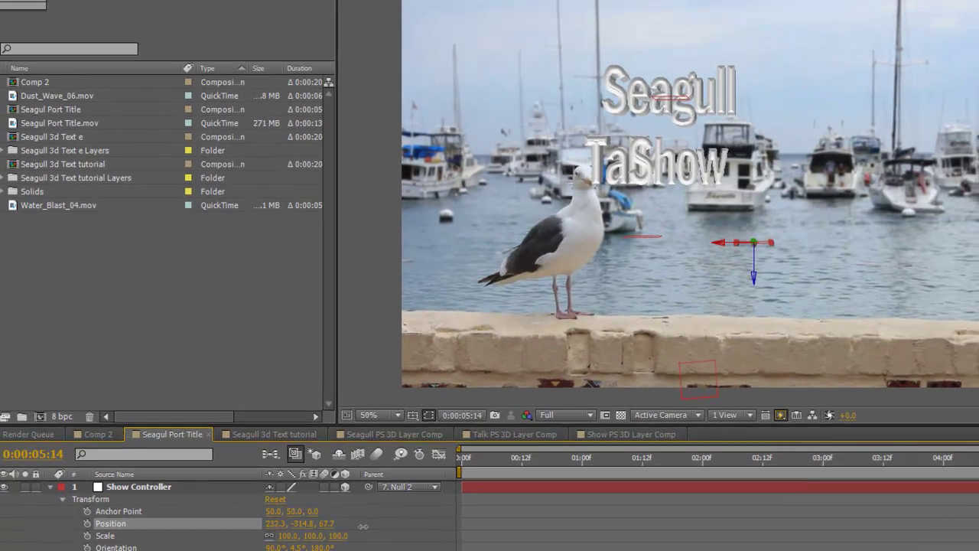
drag(398, 527, 272, 531)
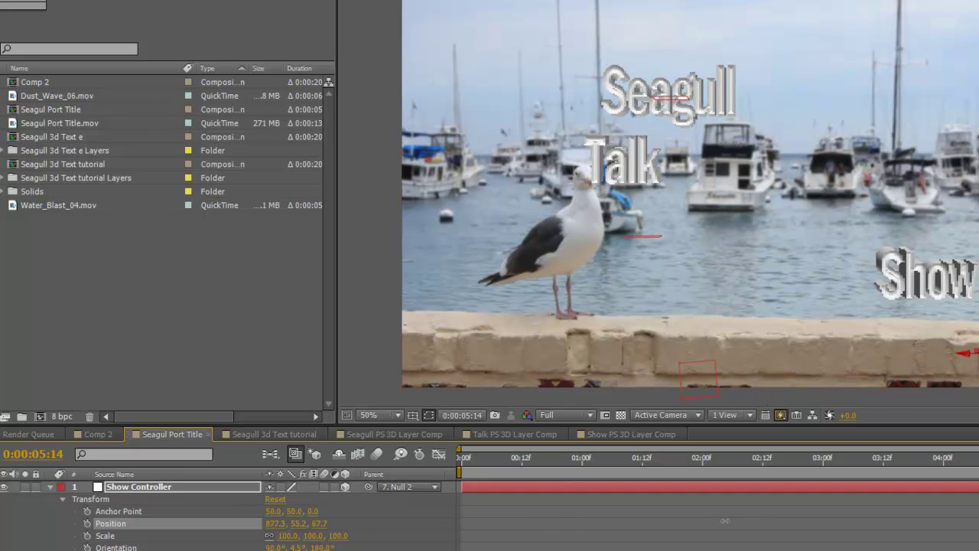
drag(623, 519, 552, 514)
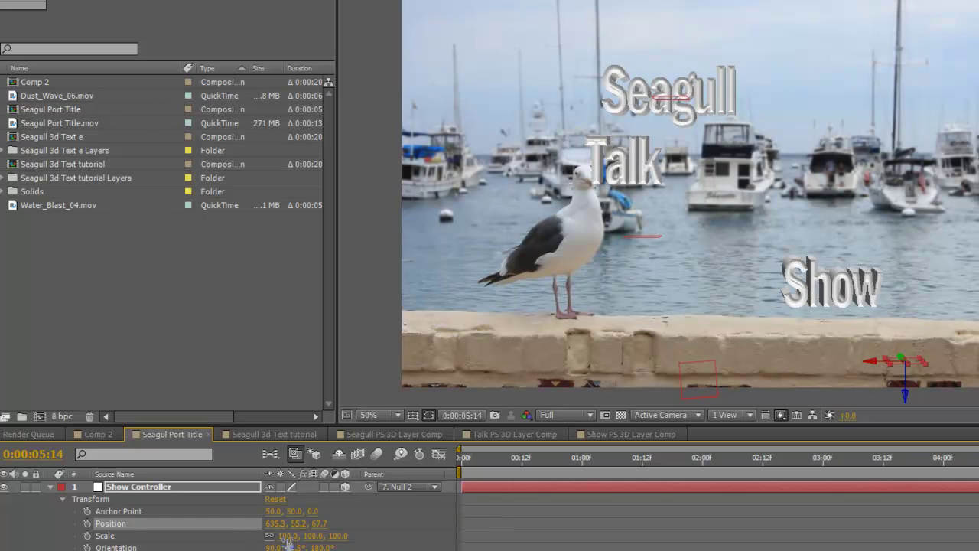
drag(289, 535, 343, 535)
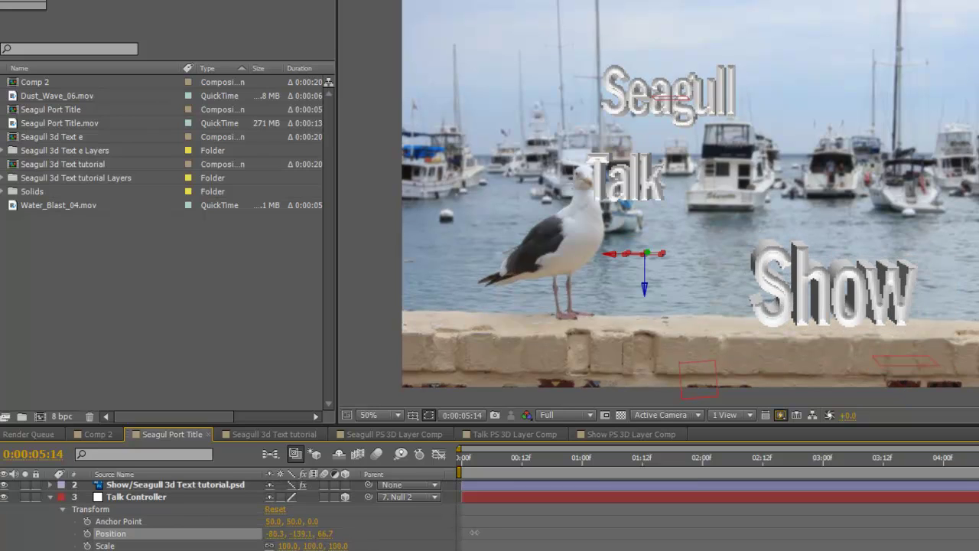
Step: Lower the Talk Controller to Y position -25.1, then shift and enlarge it so "Talk" lines up beside "Show"
drag(484, 531, 556, 530)
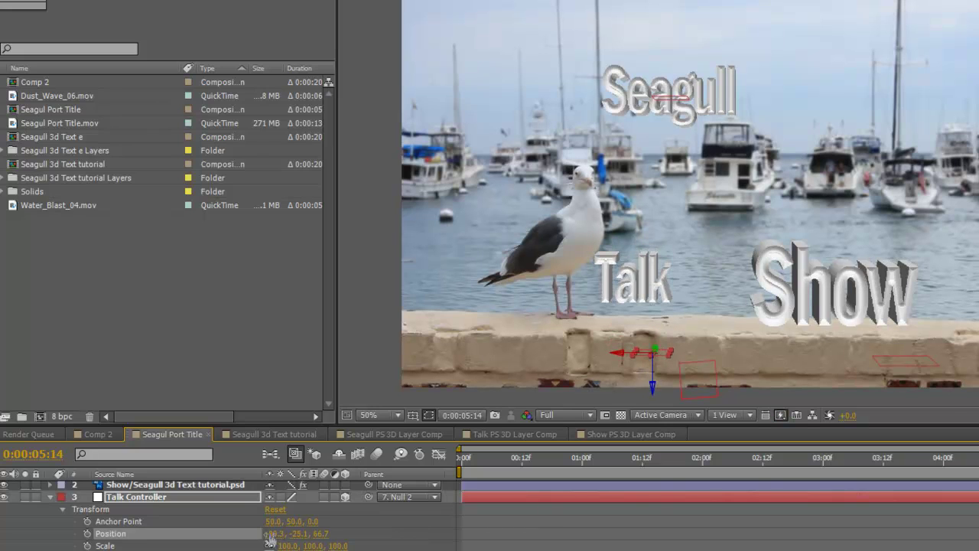
drag(274, 533, 327, 533)
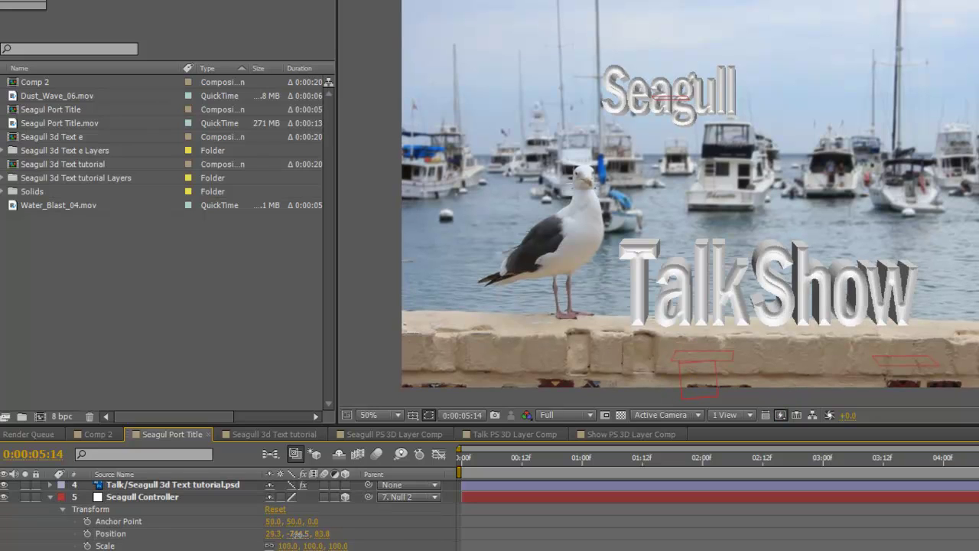
Step: Lower the Seagull Controller, set its X position to 244.3 and scale it to 179% so "Seagull" sits centred above "Talk Show"
drag(299, 533, 490, 529)
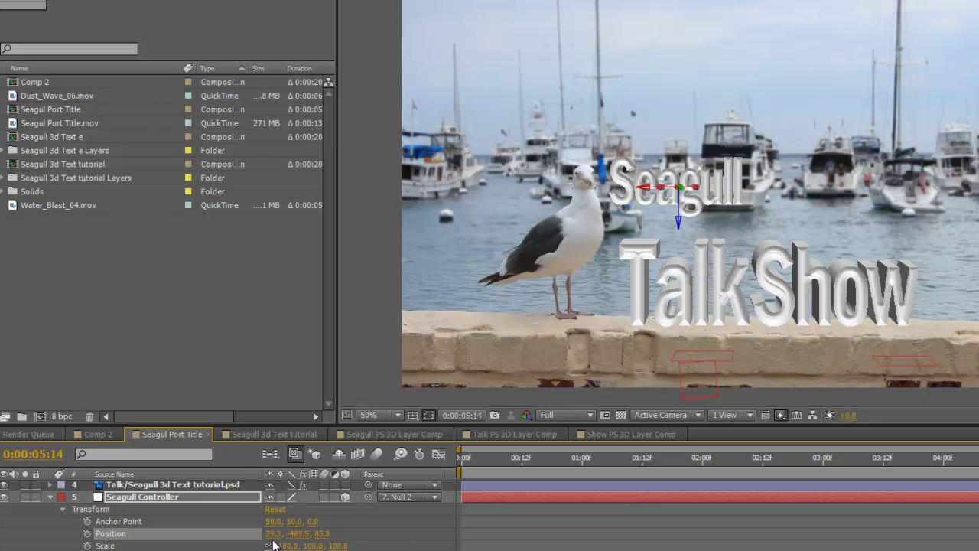
drag(274, 533, 413, 534)
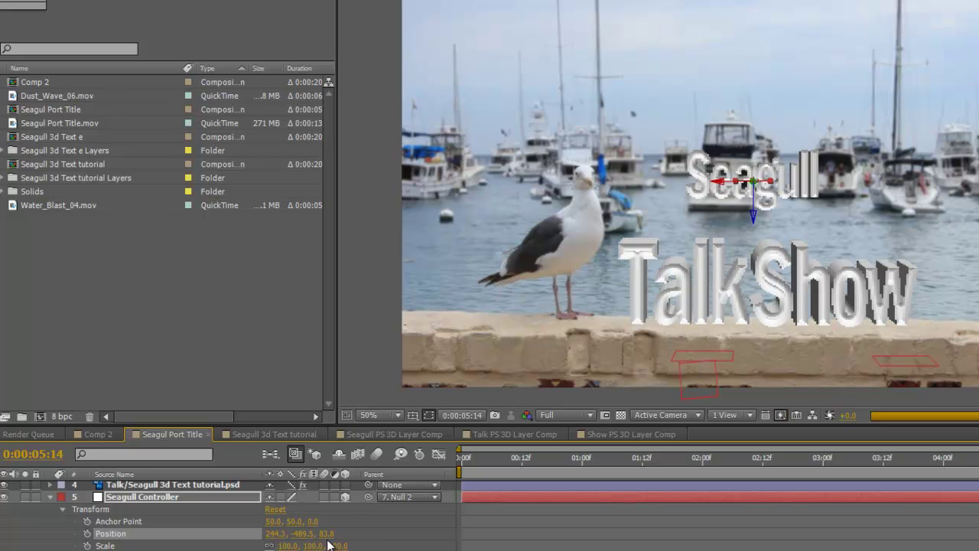
drag(289, 545, 403, 545)
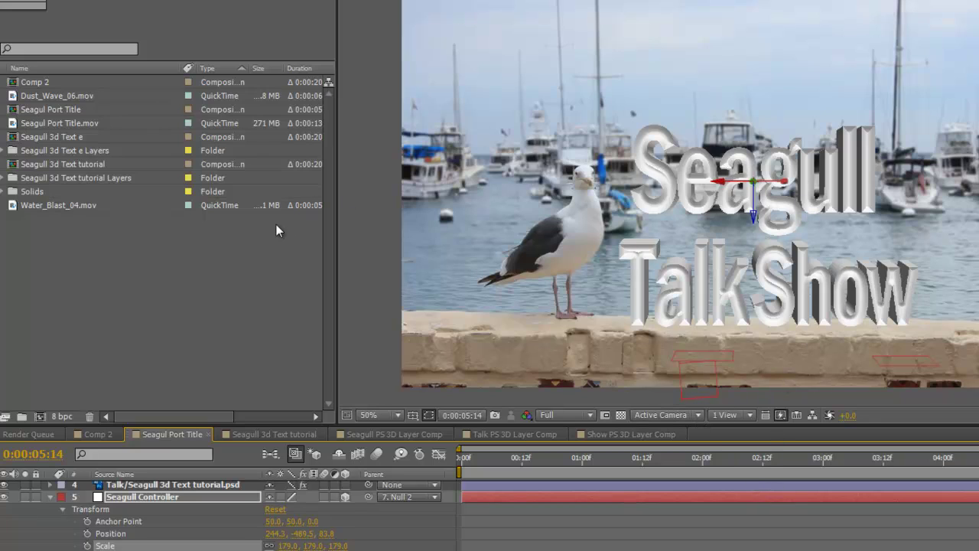
click(50, 497)
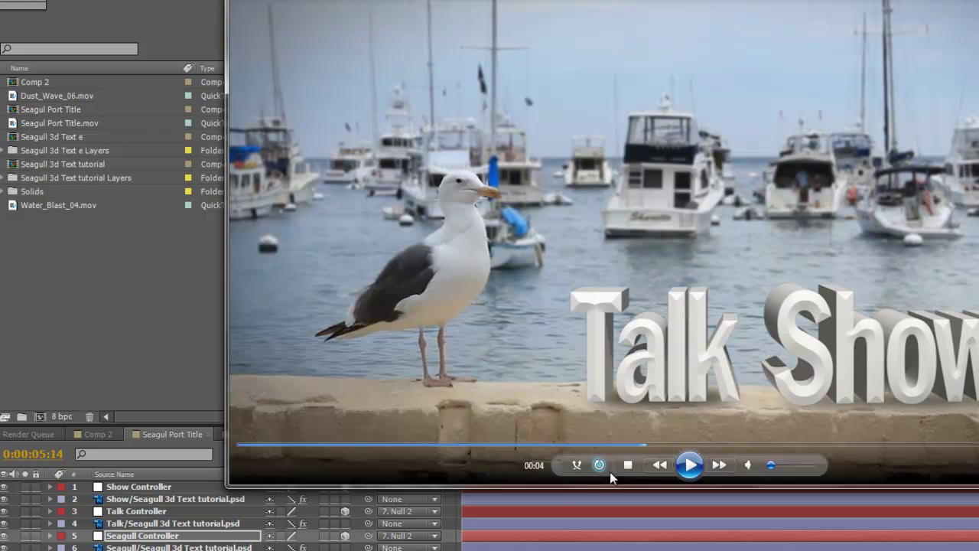
Step: Review the finished title animation in the media player, examining how "Seagull" moves relative to the wall, and minimize the player
click(495, 445)
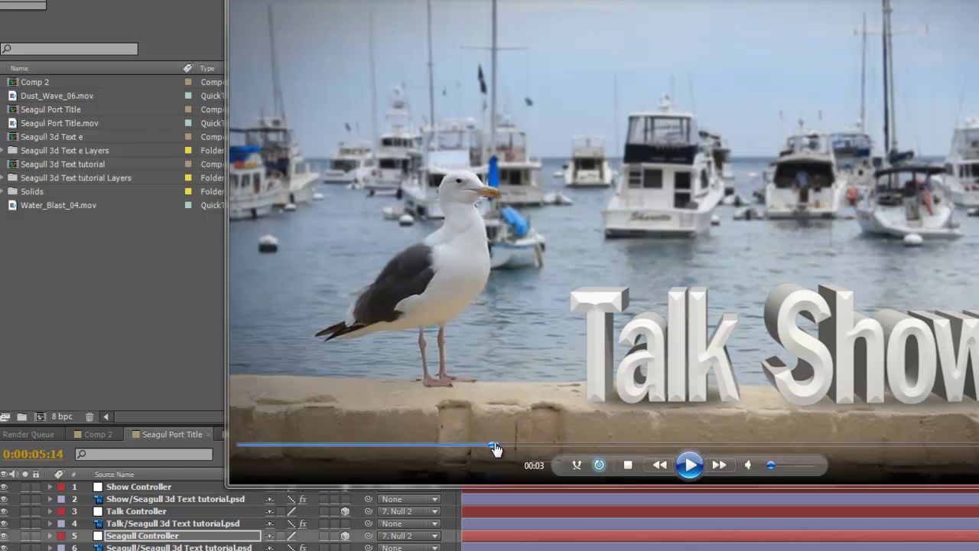
click(418, 446)
click(689, 465)
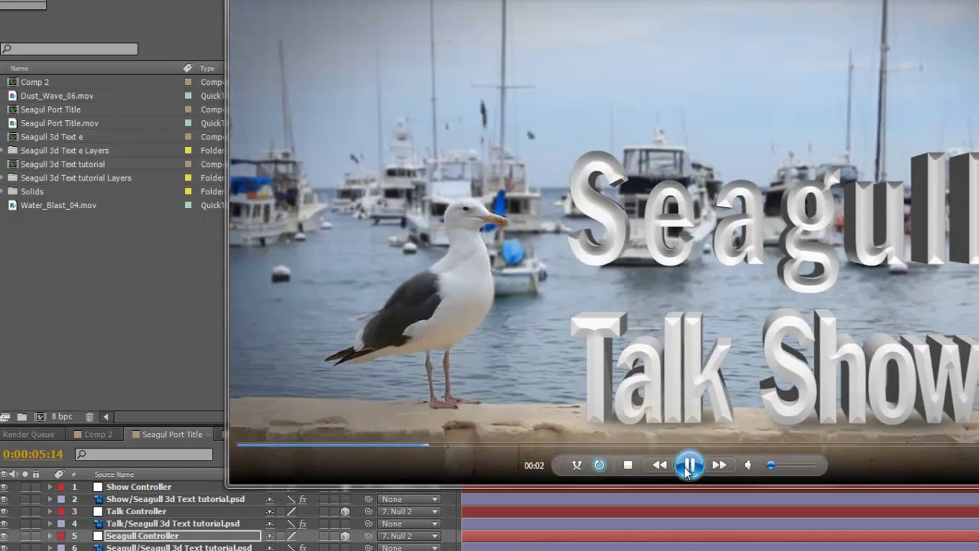
click(688, 465)
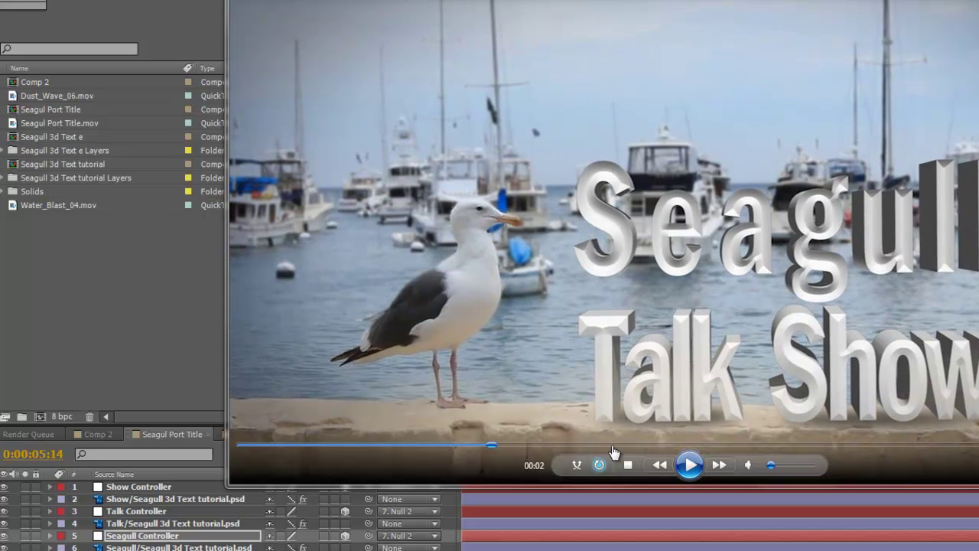
click(690, 467)
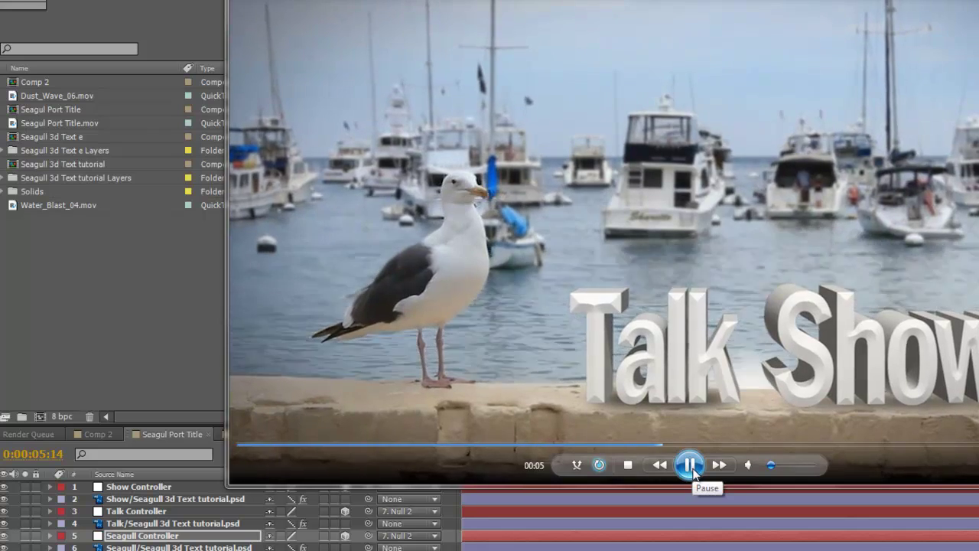
click(690, 467)
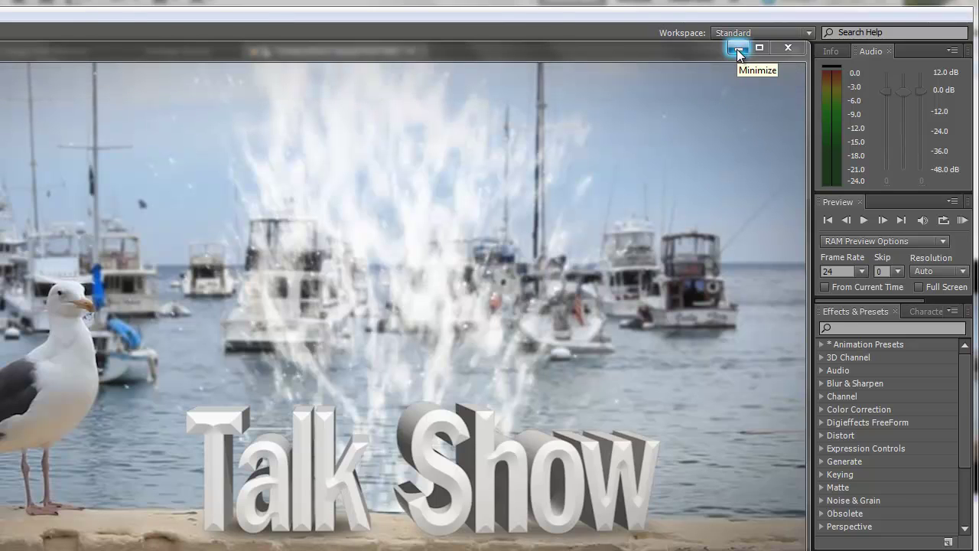
click(736, 49)
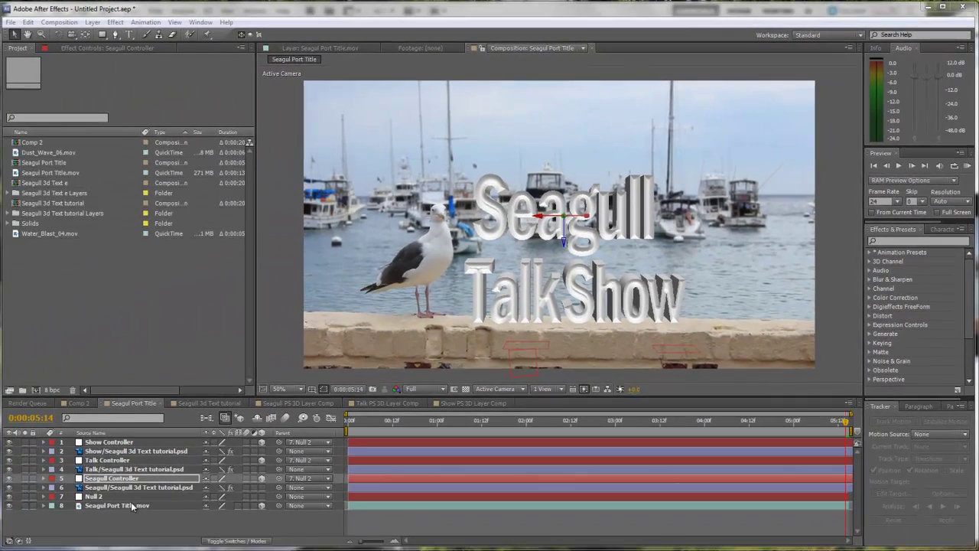
Step: Mask a duplicate of the Seagul Port Title.mov layer around the stone wall below the text and place it directly above the Seagull Controller layer
click(130, 503)
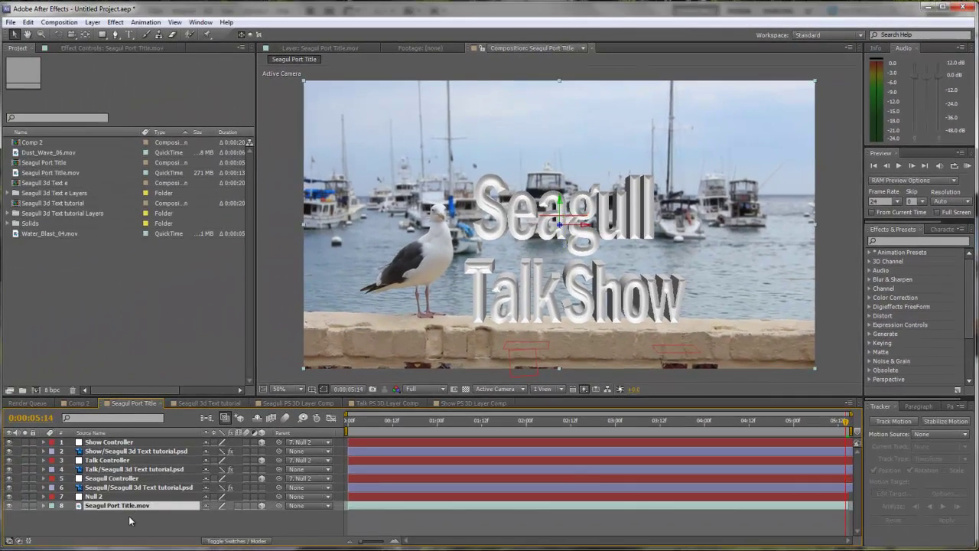
key(ctrl+d)
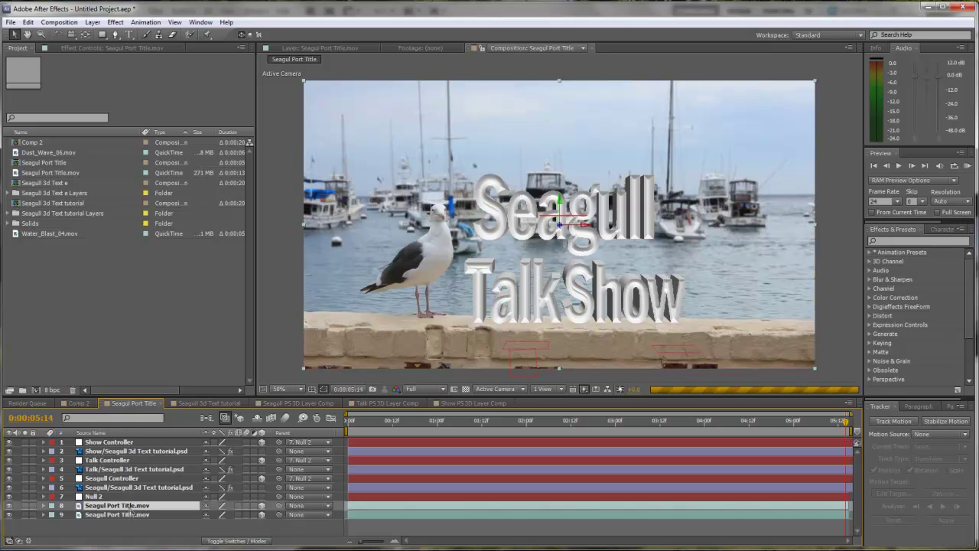
click(116, 34)
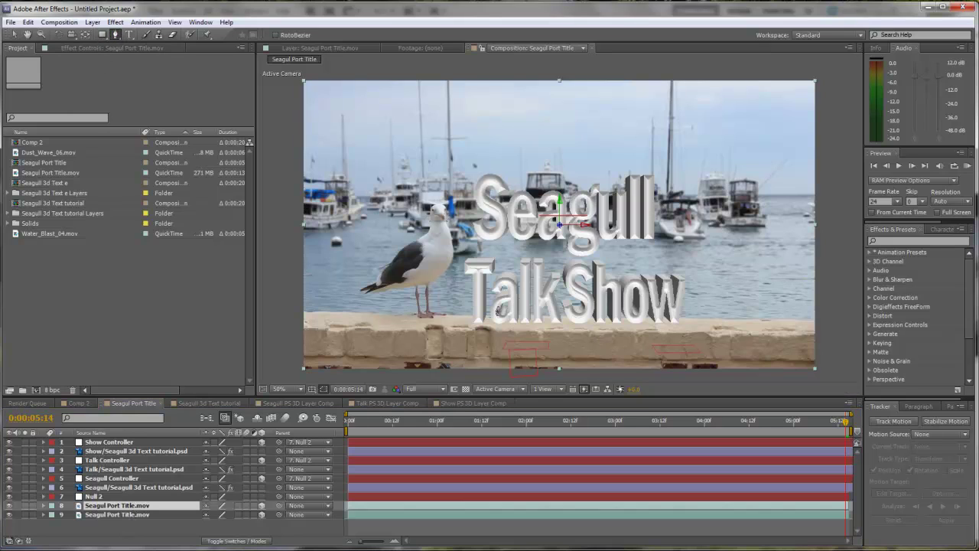
click(447, 314)
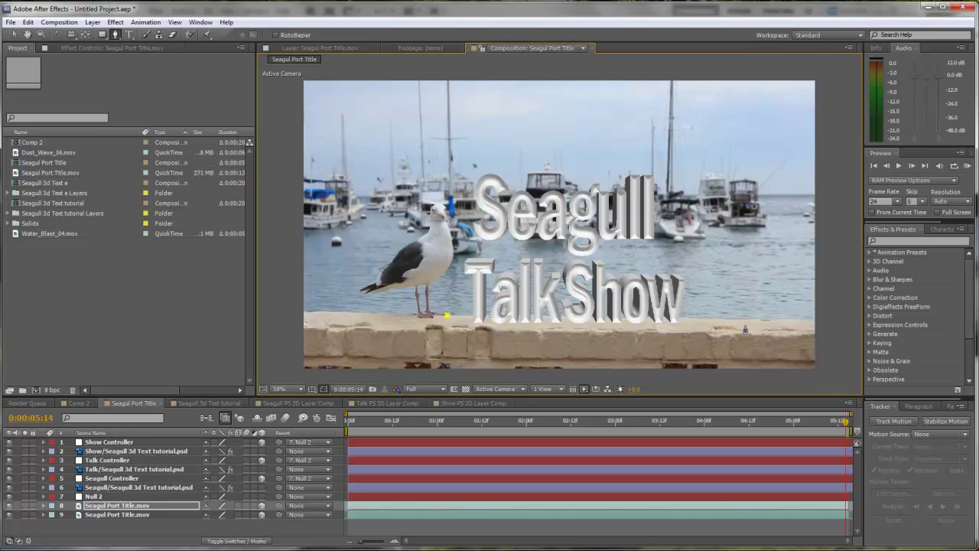
click(789, 317)
click(798, 373)
click(437, 367)
click(446, 315)
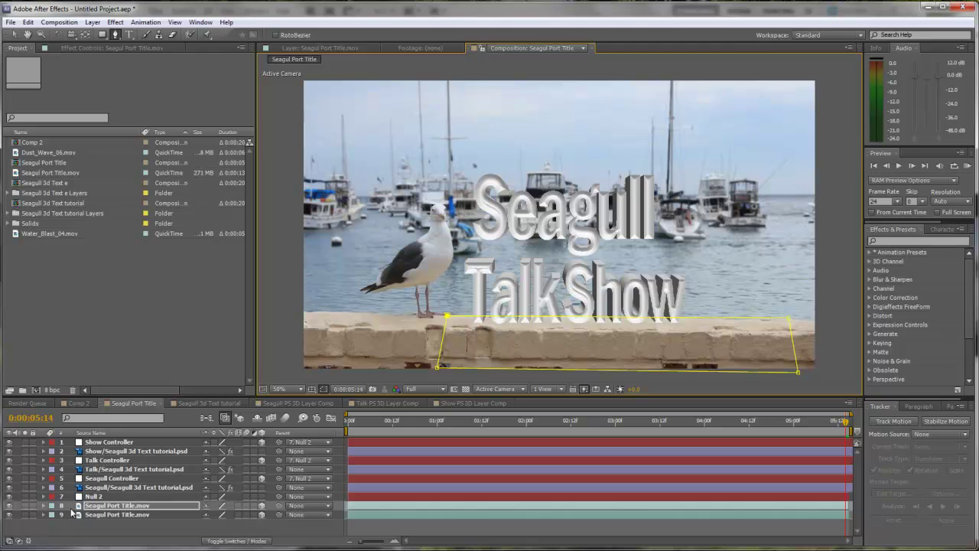
drag(92, 505, 100, 478)
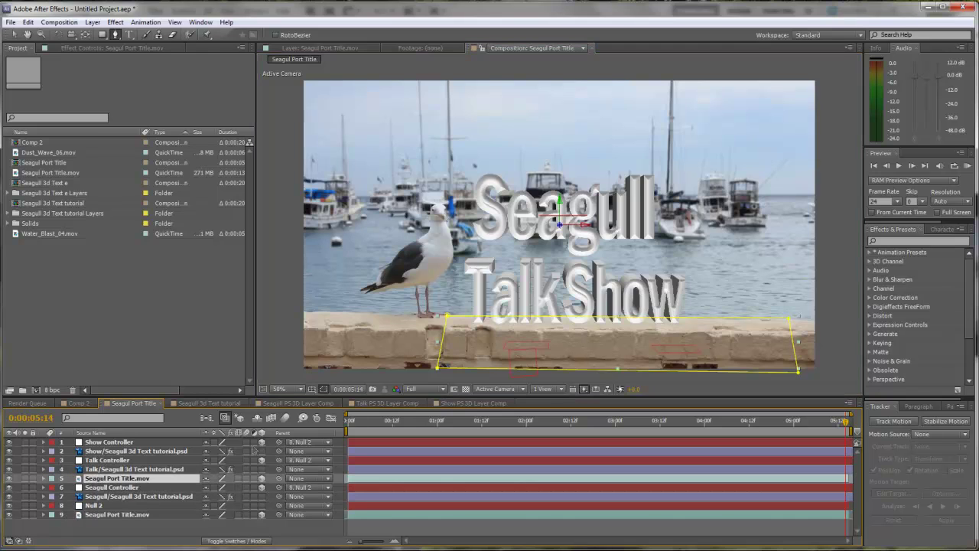
Step: Try lowering the Seagull Controller's Y position so the word "Seagull" drops behind the masked wall layer
click(99, 487)
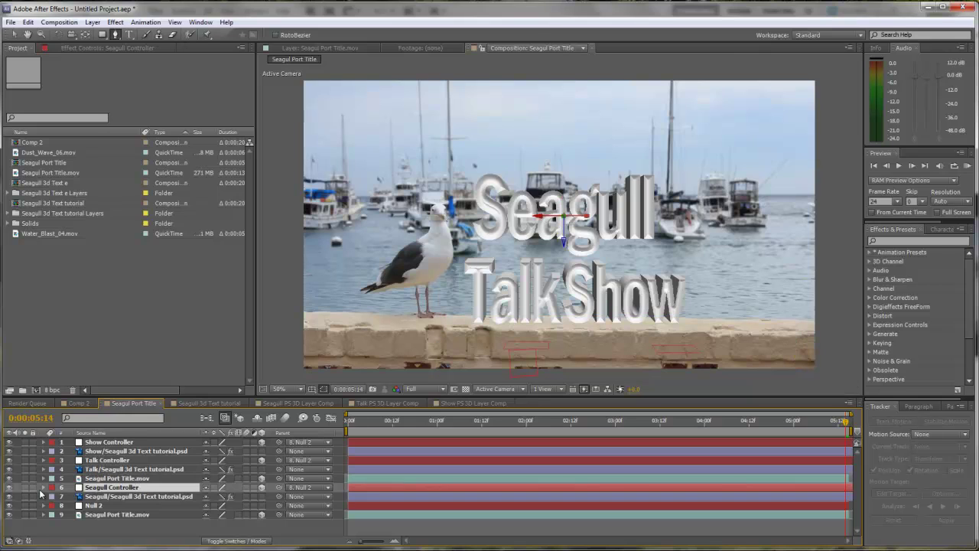
click(43, 487)
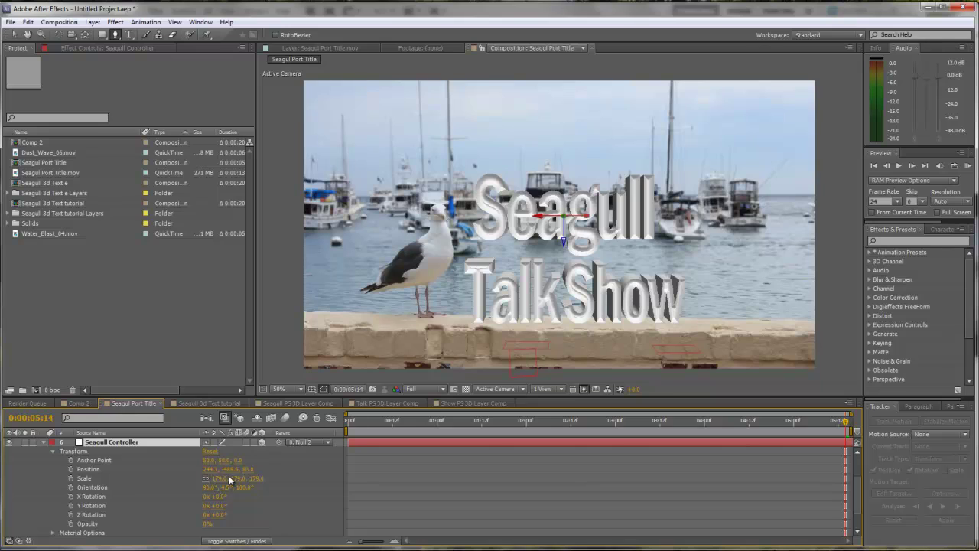
drag(228, 469, 348, 463)
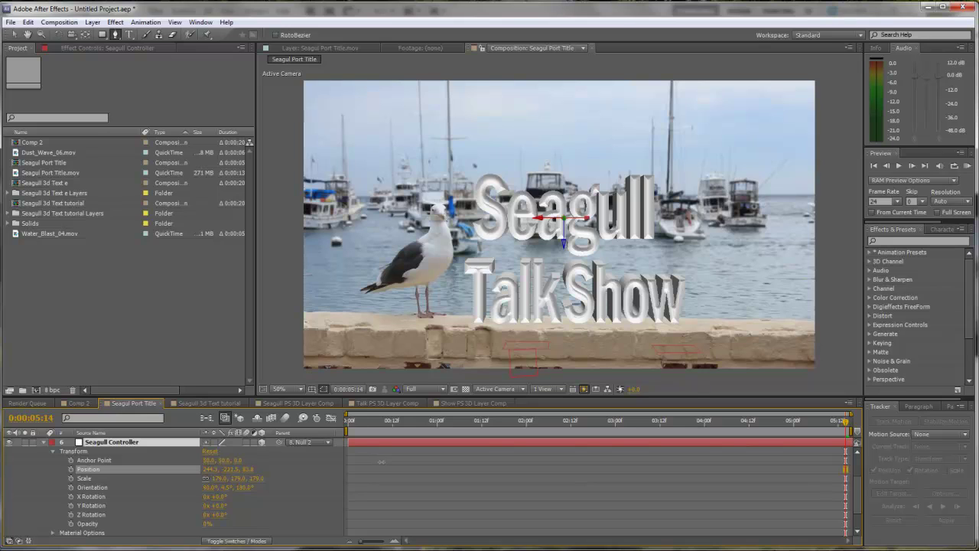
key(ctrl+z)
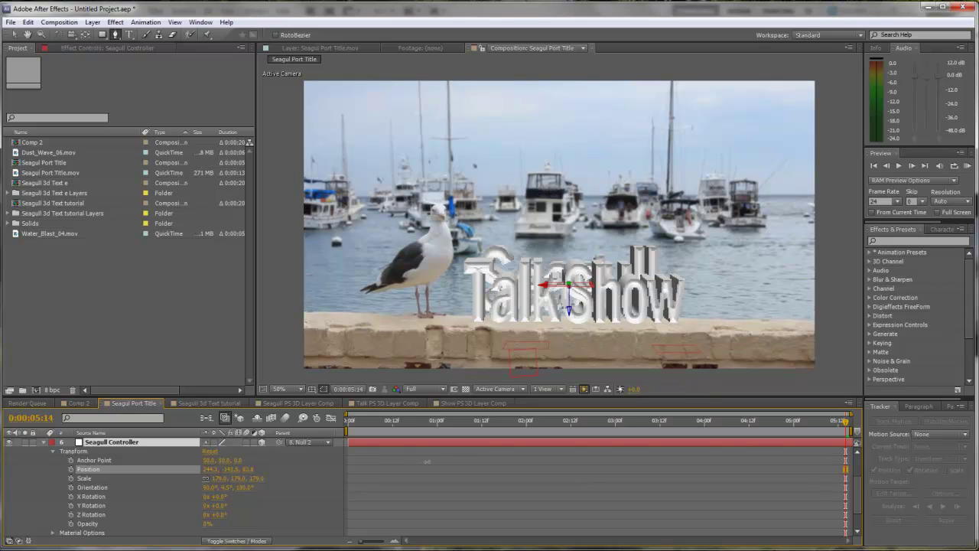
key(ctrl+z)
key(ctrl+z)
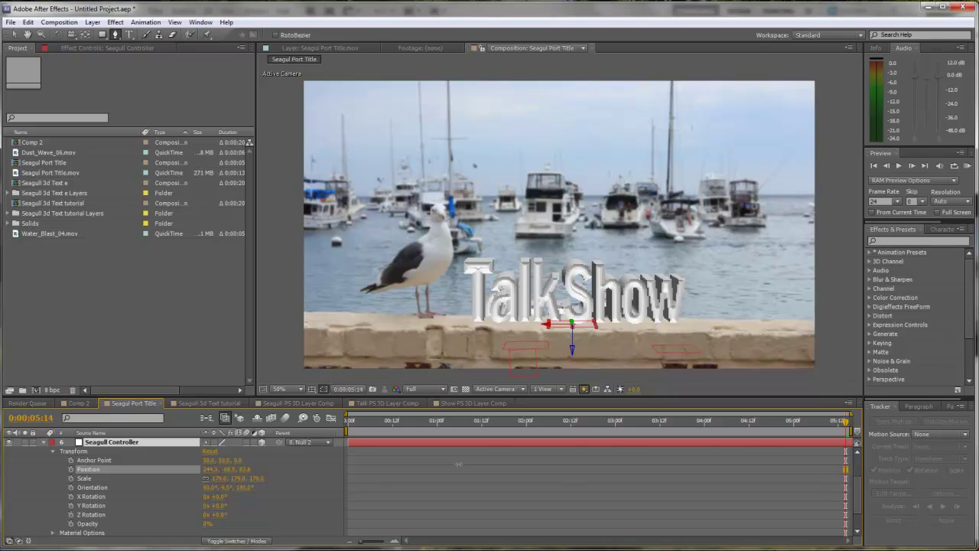
key(ctrl+z)
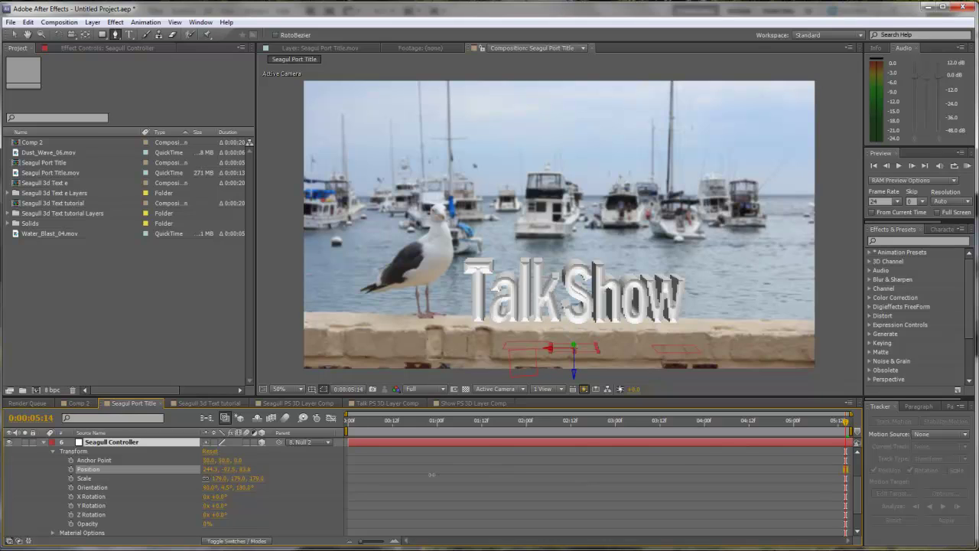
key(ctrl+shift+z)
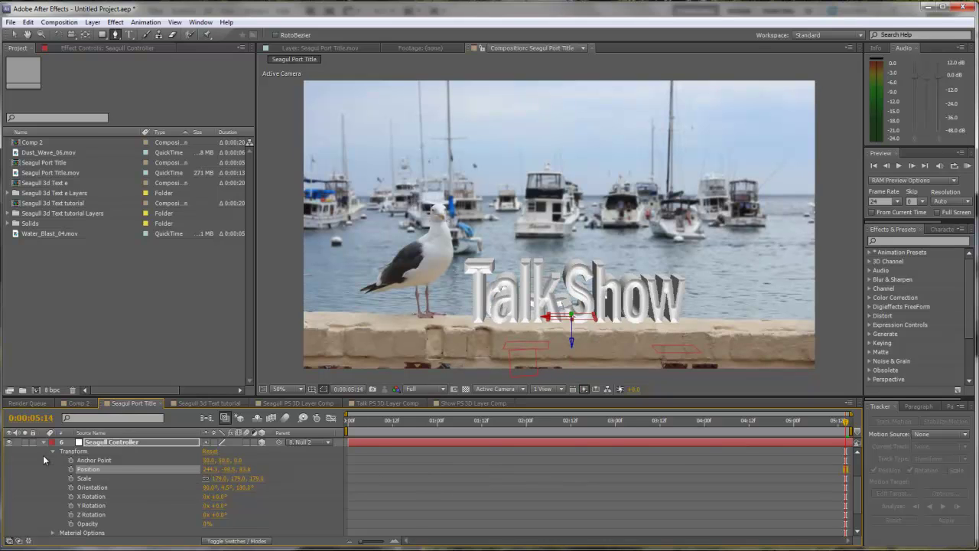
click(43, 442)
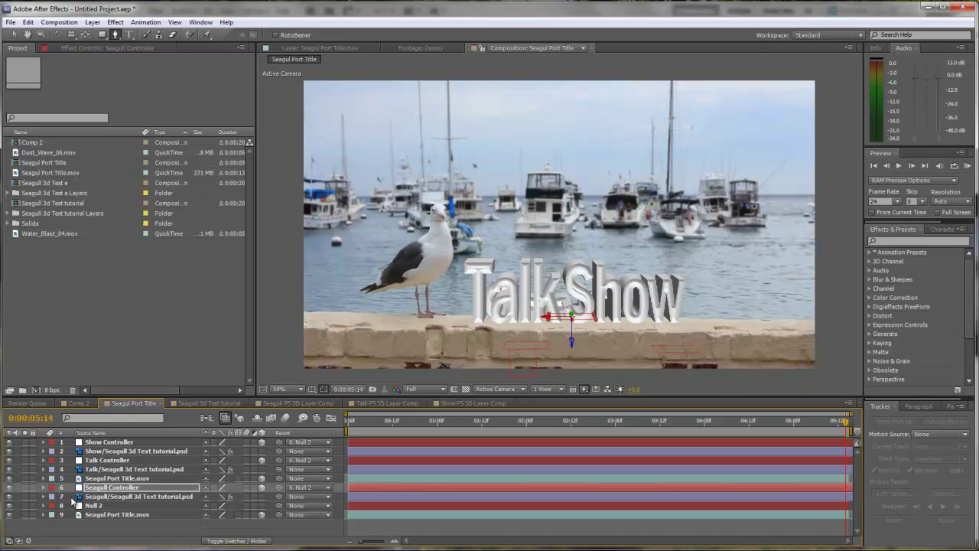
Step: Toggle the masked wall layer's visibility off and on, and undo these toggles and the Seagull Controller's last move
click(10, 485)
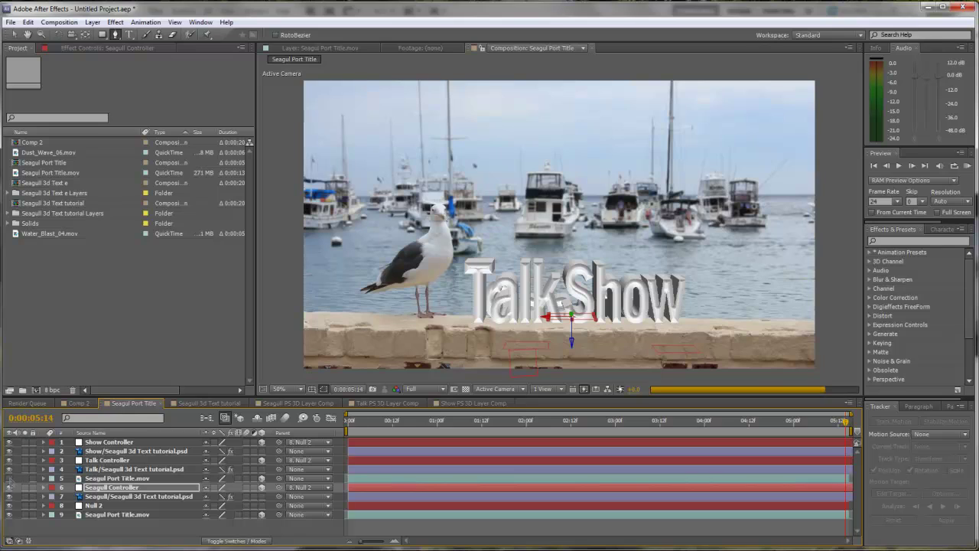
click(9, 482)
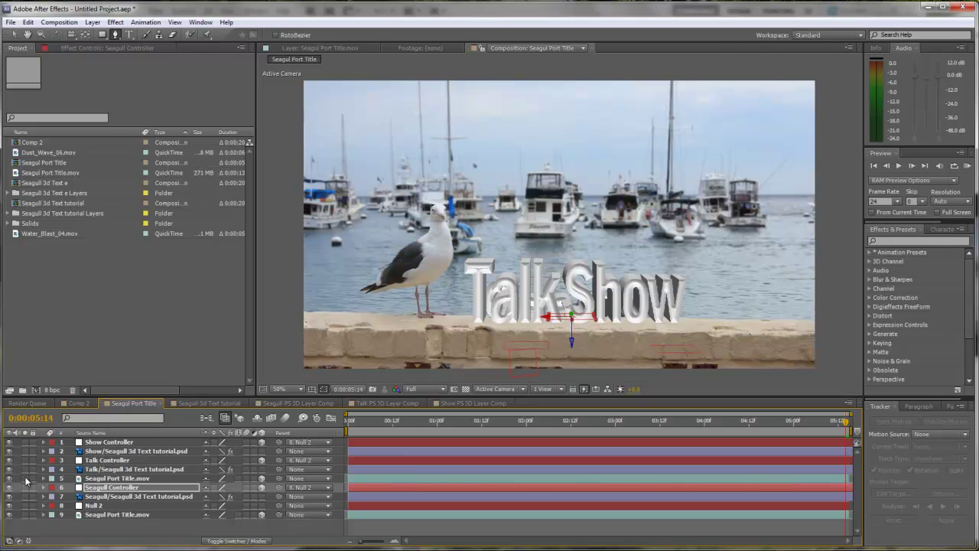
key(ctrl+z)
key(ctrl+z)
key(ctrl+z)
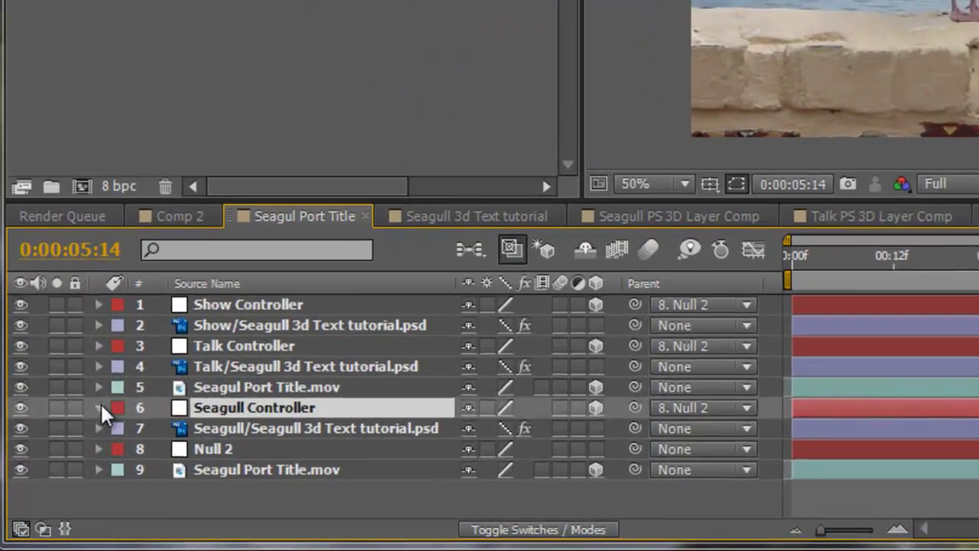
Step: Expand the Seagull Controller's transform properties and start keyframing all of them at 0:00:02:11
click(100, 406)
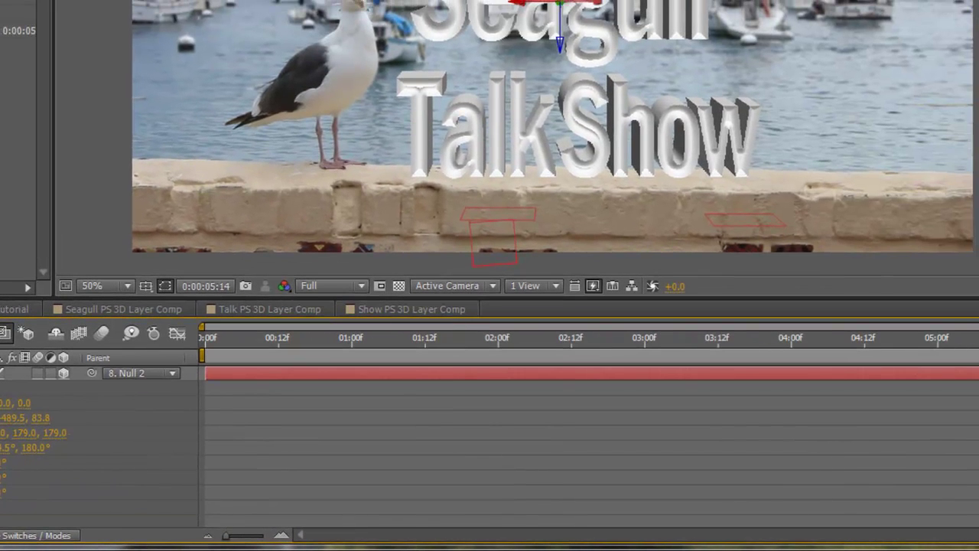
click(564, 345)
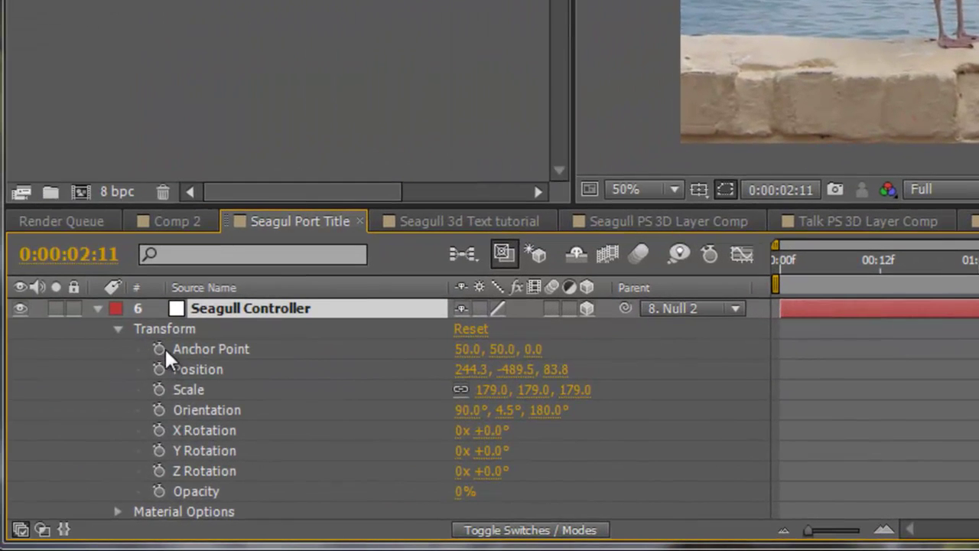
drag(162, 354, 157, 490)
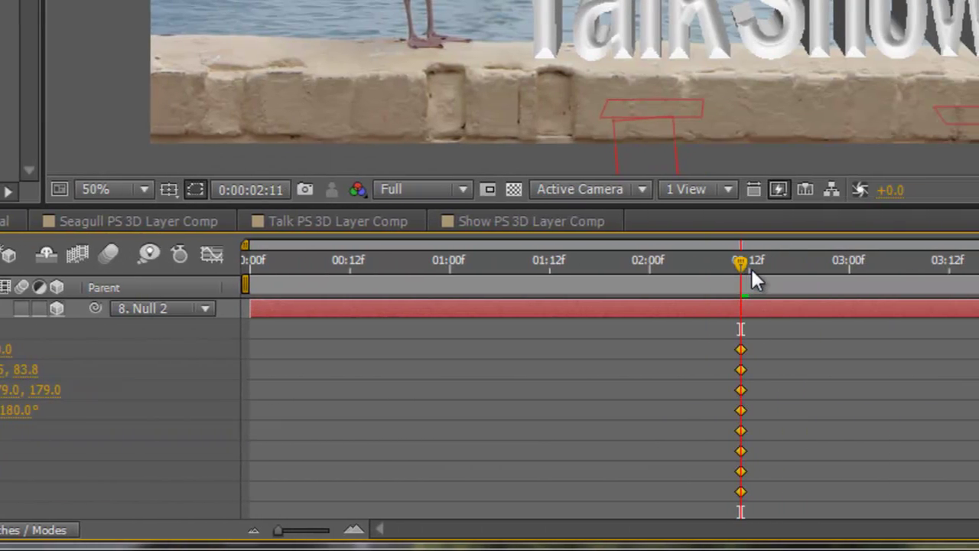
Step: Keyframe the Seagull Controller's X Rotation 24° and Y Rotation 4° at 0:00:02:12, and 59°, 8° and Scale 174% at 0:00:02:14
drag(751, 271, 762, 272)
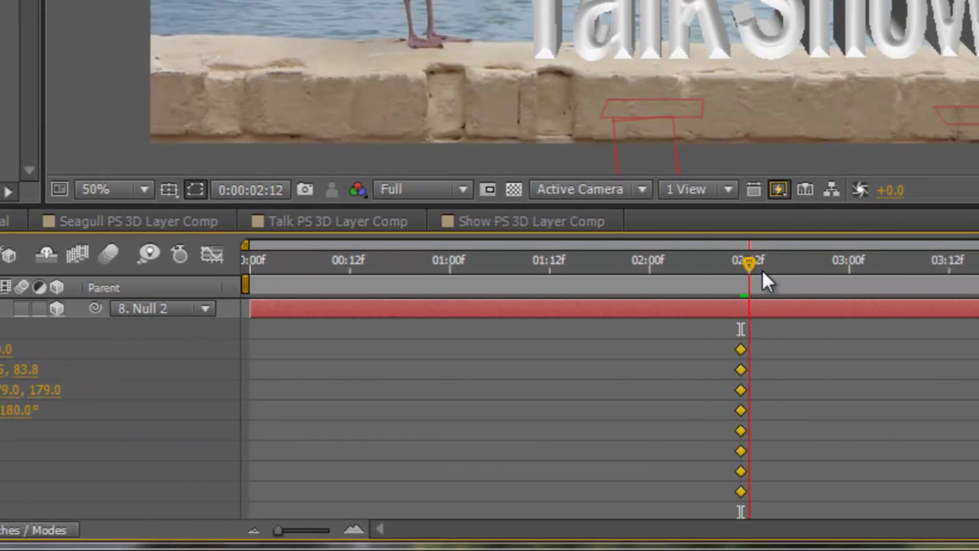
click(334, 415)
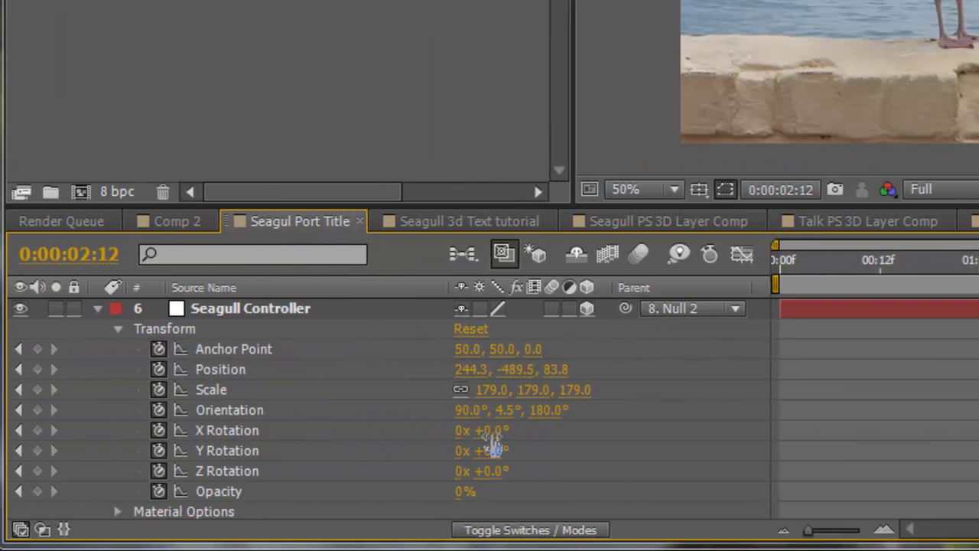
drag(503, 431, 530, 434)
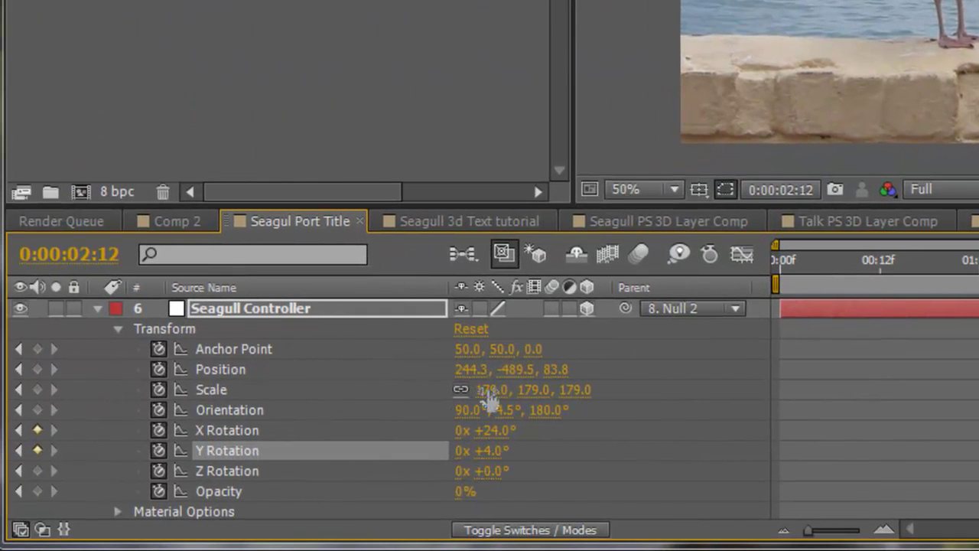
click(488, 390)
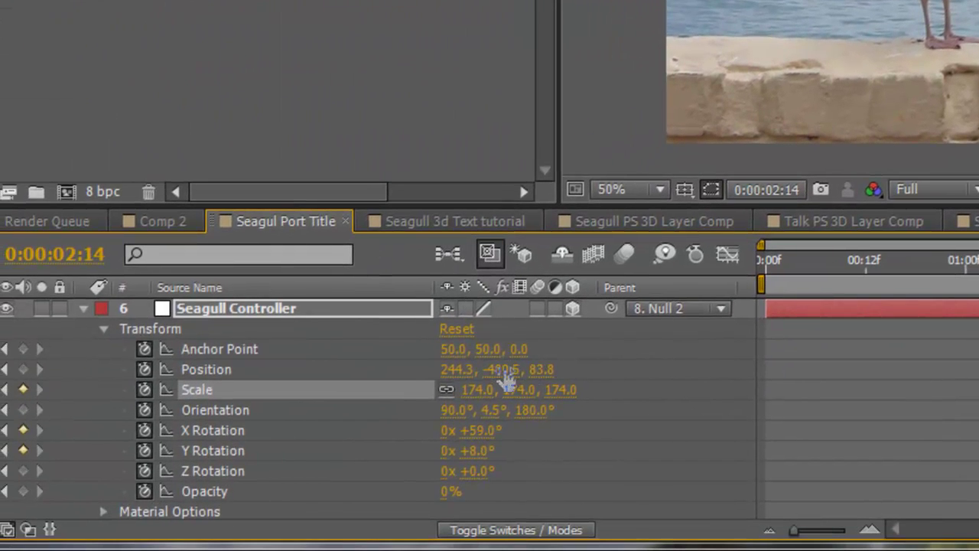
Step: Lower the Seagull Controller to Y position -296.5 at 0:00:02:14, and keyframe its further drop and tilt at 0:00:02:16
drag(501, 369, 539, 369)
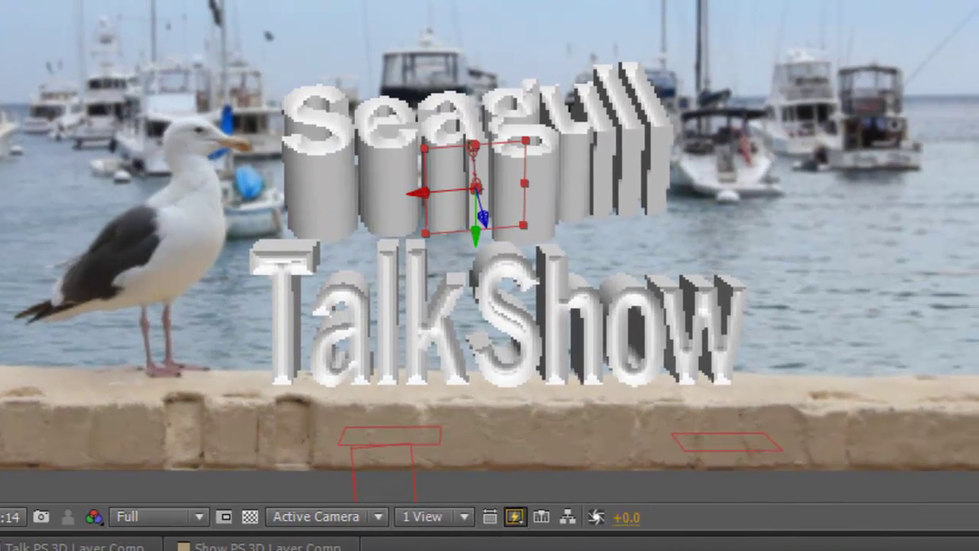
drag(475, 236, 478, 264)
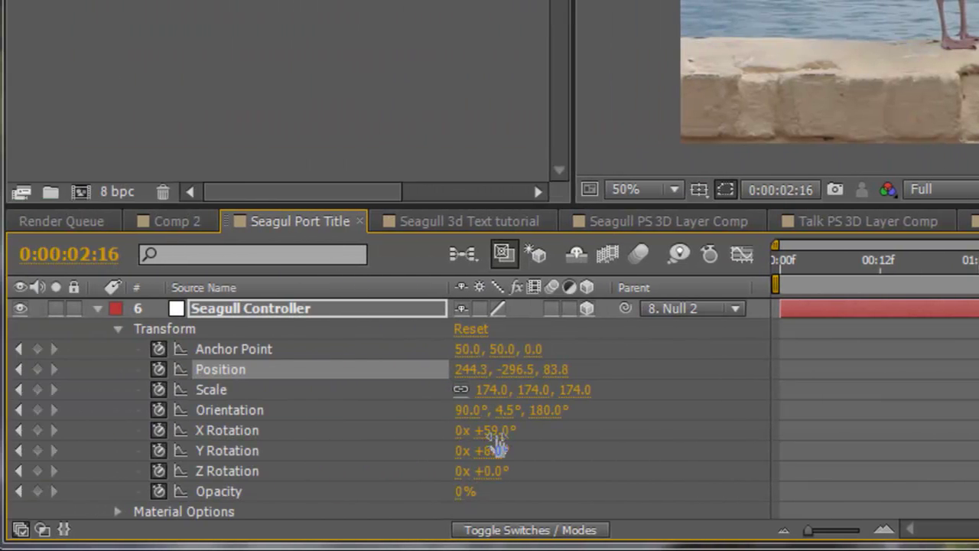
click(493, 442)
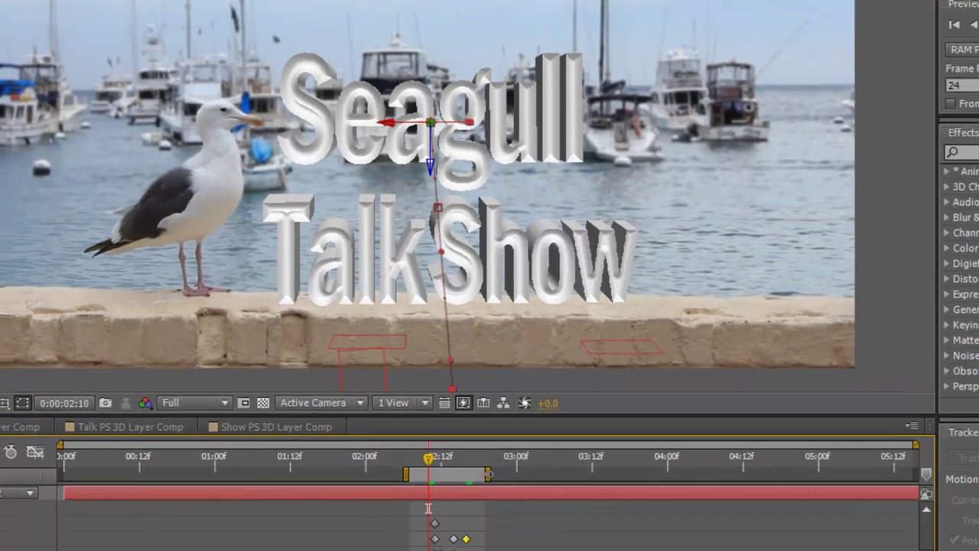
Step: Preview the "Seagull" drop animation over the work area and collapse the Seagull Controller's properties
key(KP_0)
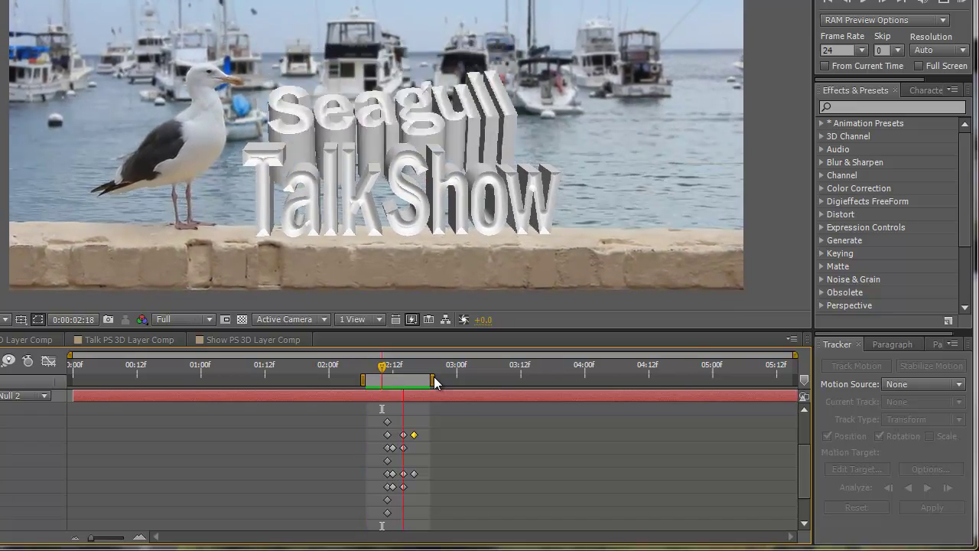
key(space)
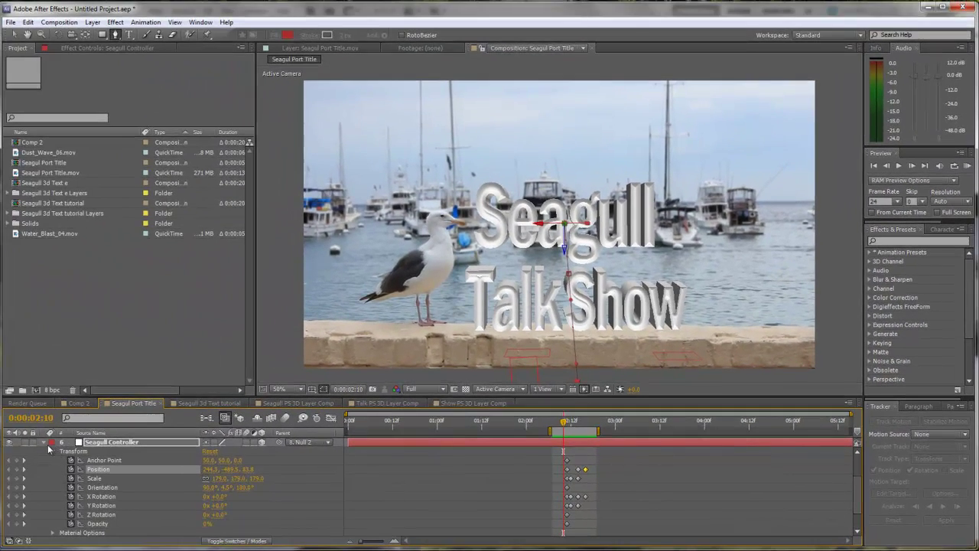
click(44, 443)
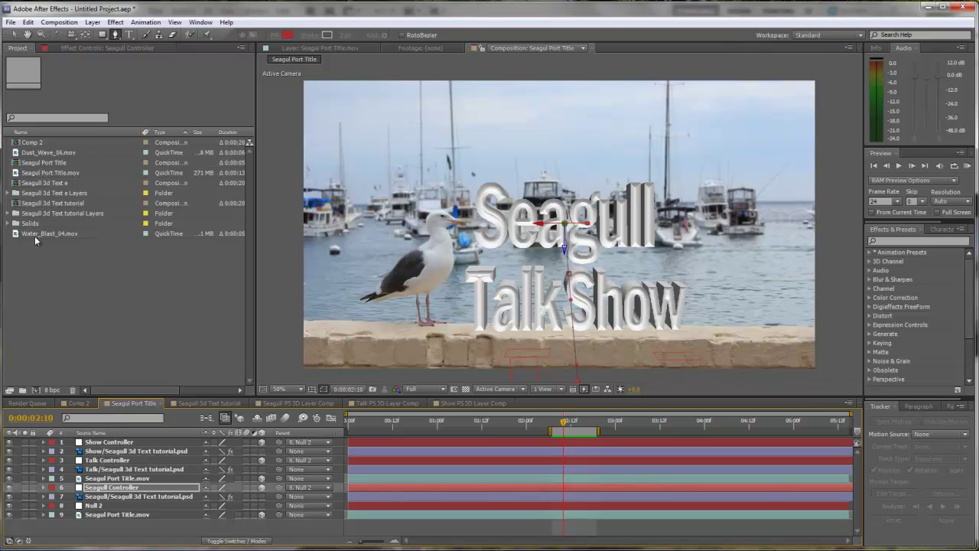
Step: Add Water_Blast_04.mov to the composition between the masked wall layer and the Seagull Controller layer
mouse_move(33, 234)
mouse_down()
mouse_move(87, 506)
mouse_move(86, 486)
mouse_up()
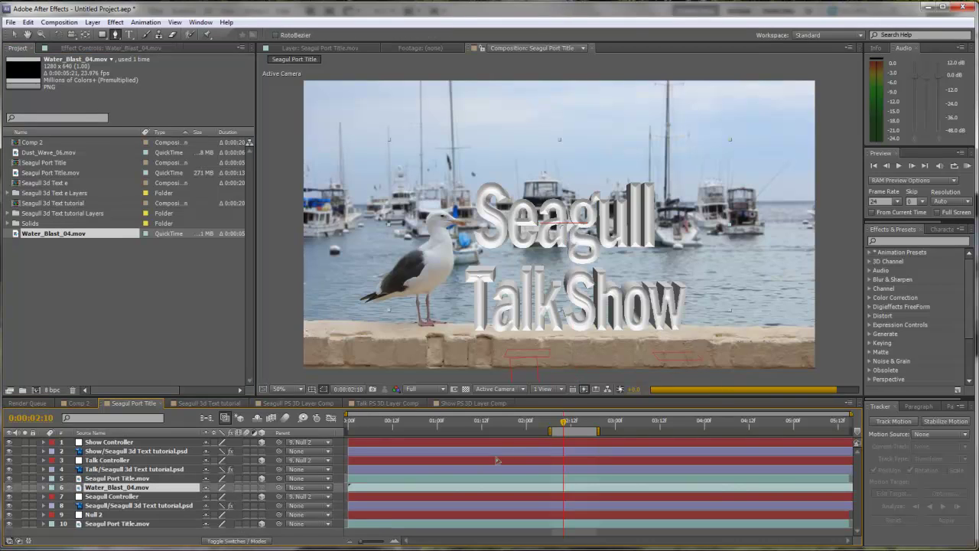
click(374, 477)
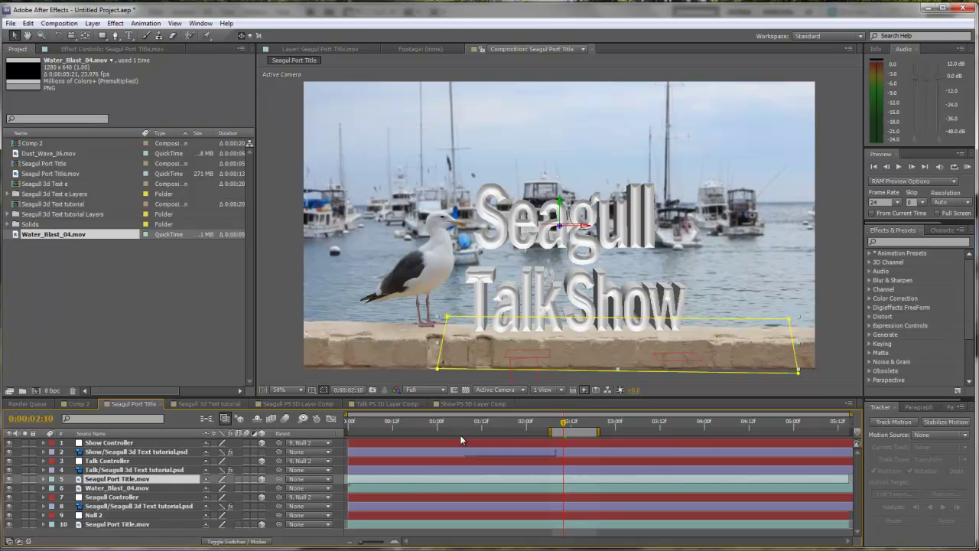
click(126, 491)
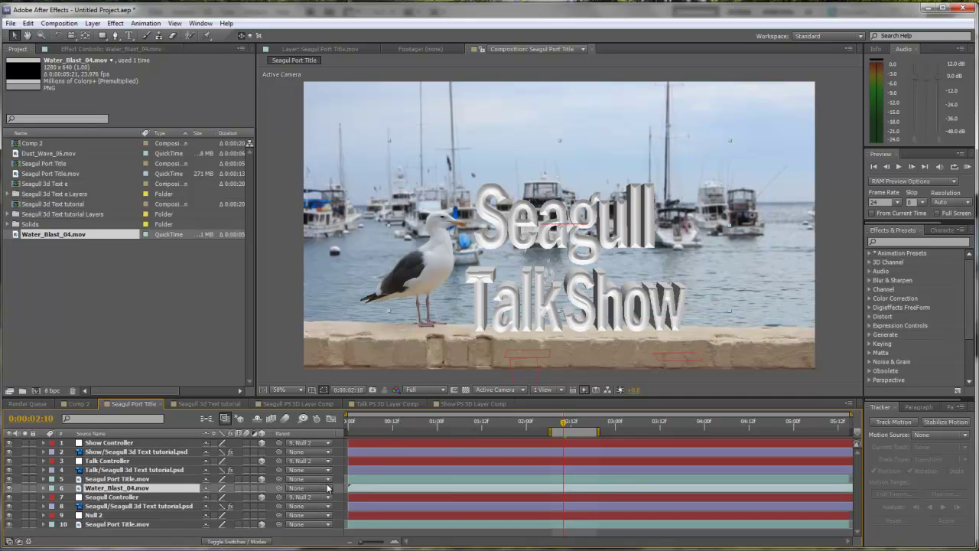
Step: Shift the Water_Blast_04.mov layer in time so it starts as "Seagull" disappears behind the wall, at about 0:00:02:17
drag(353, 486, 570, 490)
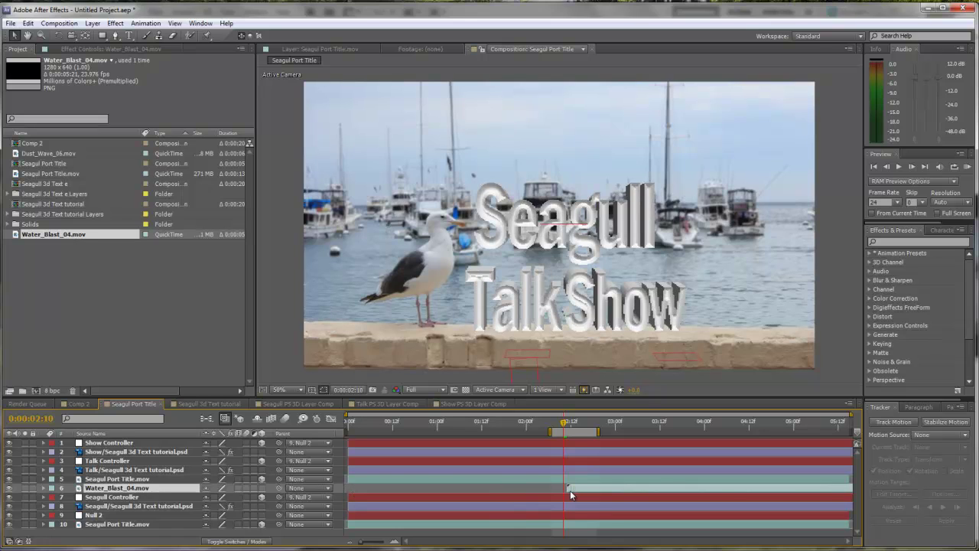
drag(563, 423, 600, 420)
click(571, 422)
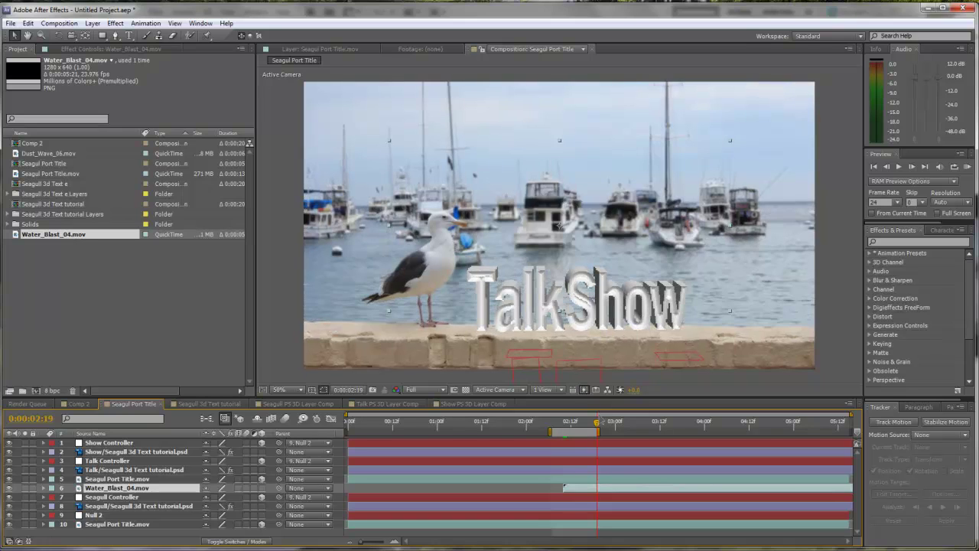
drag(597, 487, 603, 488)
Step: Extend the work area's end to about 0:00:03:12 and preview the water blast together with the falling text
drag(598, 432, 661, 432)
key(space)
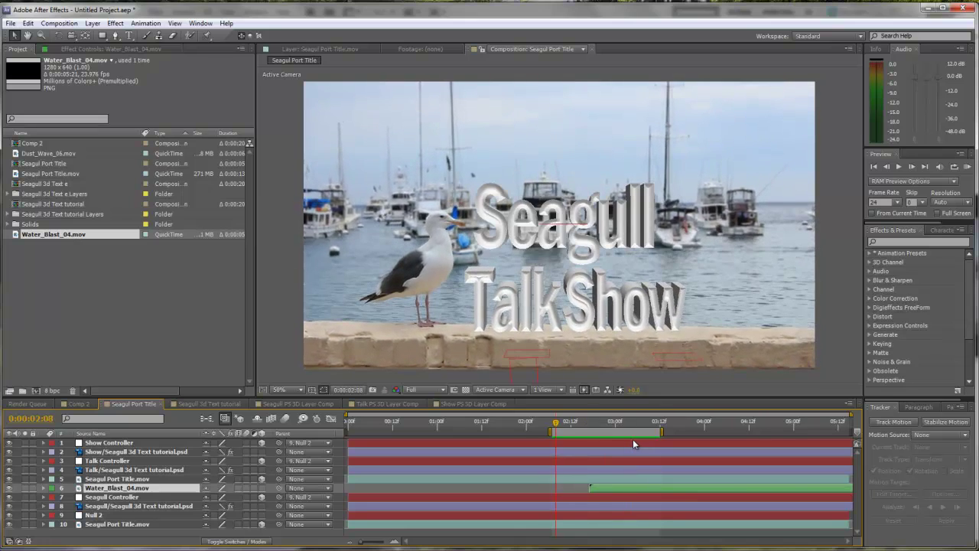
key(space)
mouse_move(556, 432)
mouse_down()
mouse_move(572, 432)
mouse_move(555, 432)
mouse_up()
Step: Open Seagull 3d Text tutorial.psd in Photoshop and set the Seagull 3D layer's render quality to Ray Traced Draft
click(95, 507)
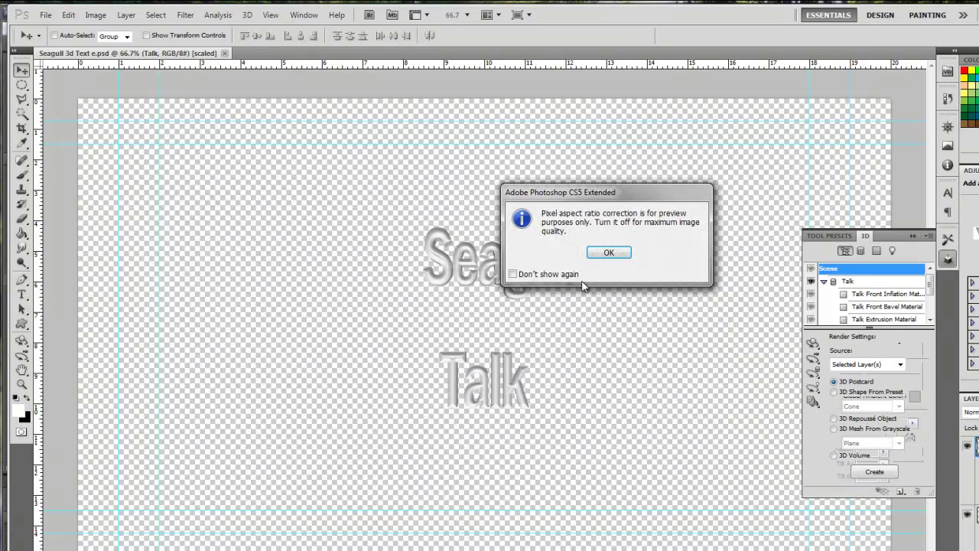
click(617, 262)
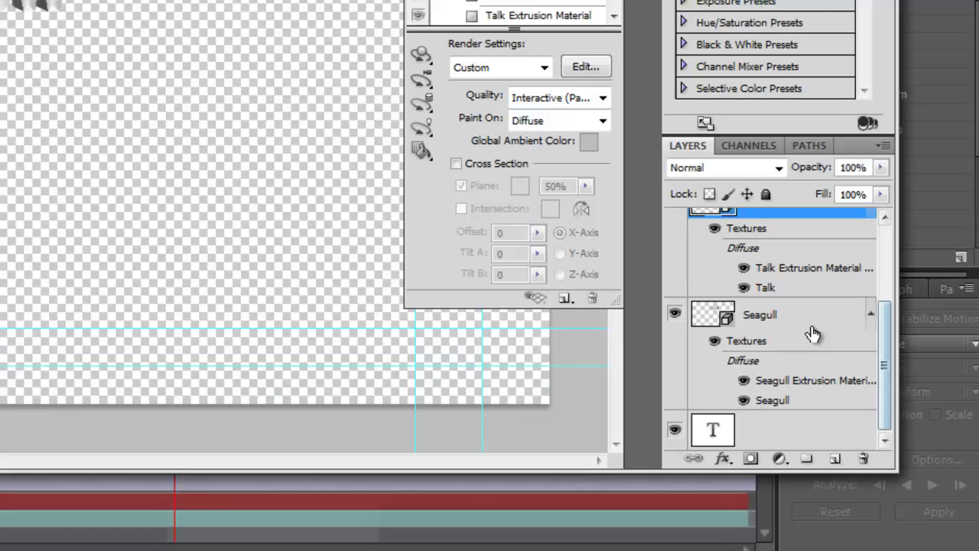
click(978, 508)
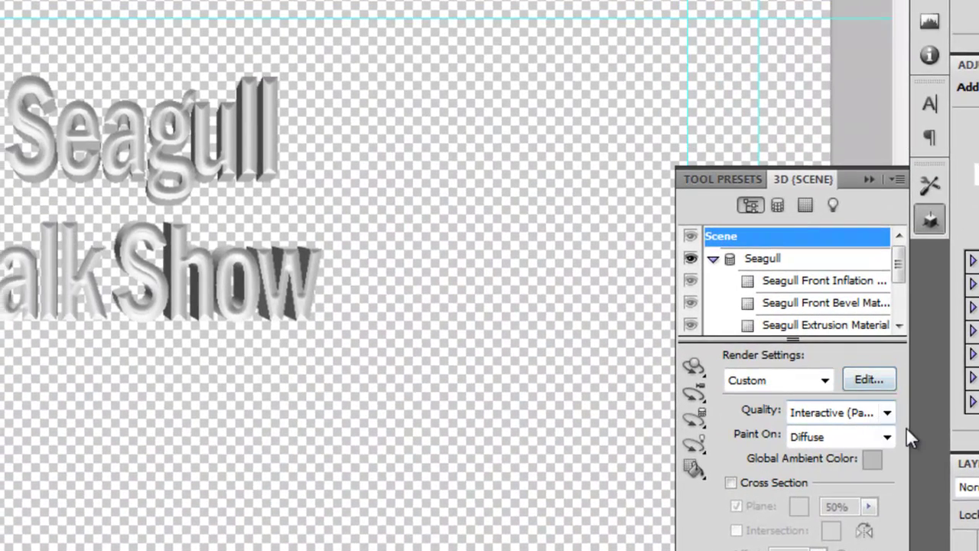
click(887, 413)
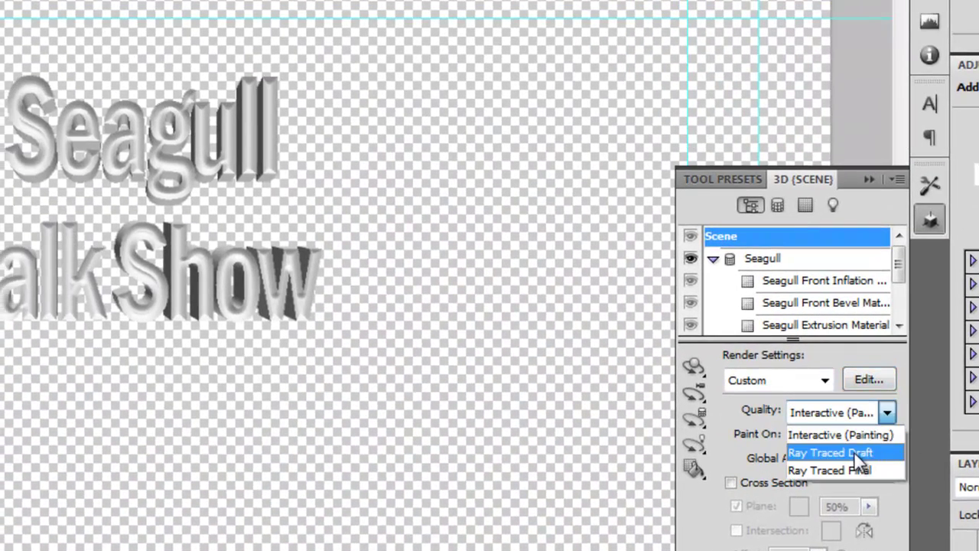
click(856, 452)
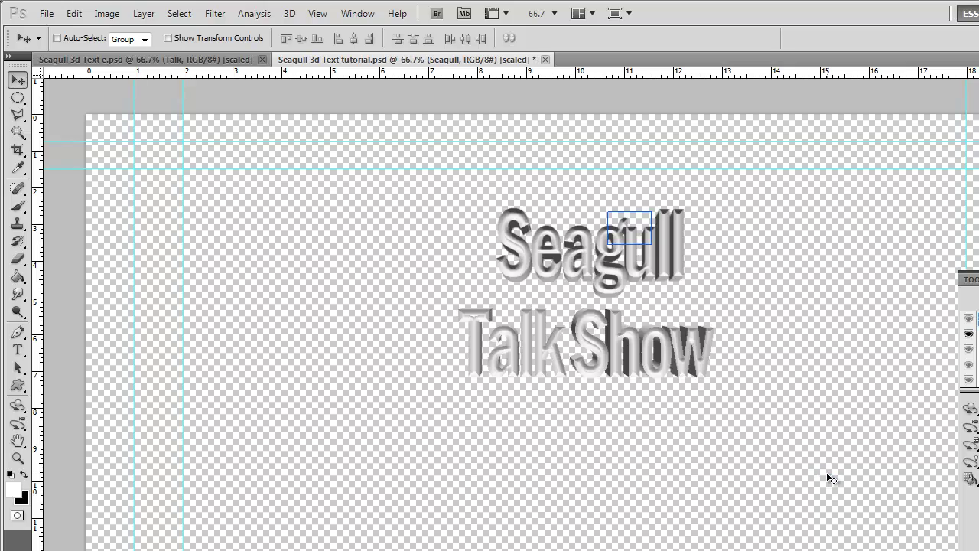
Step: Save the Photoshop document, and back in After Effects switch the Seagull/Seagull 3d Text tutorial.psd layer to best quality
click(46, 13)
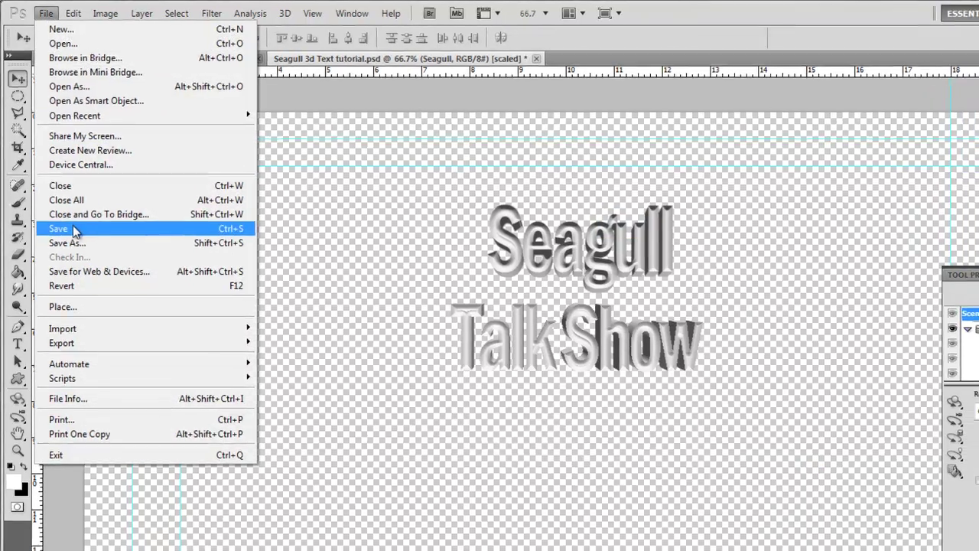
click(126, 233)
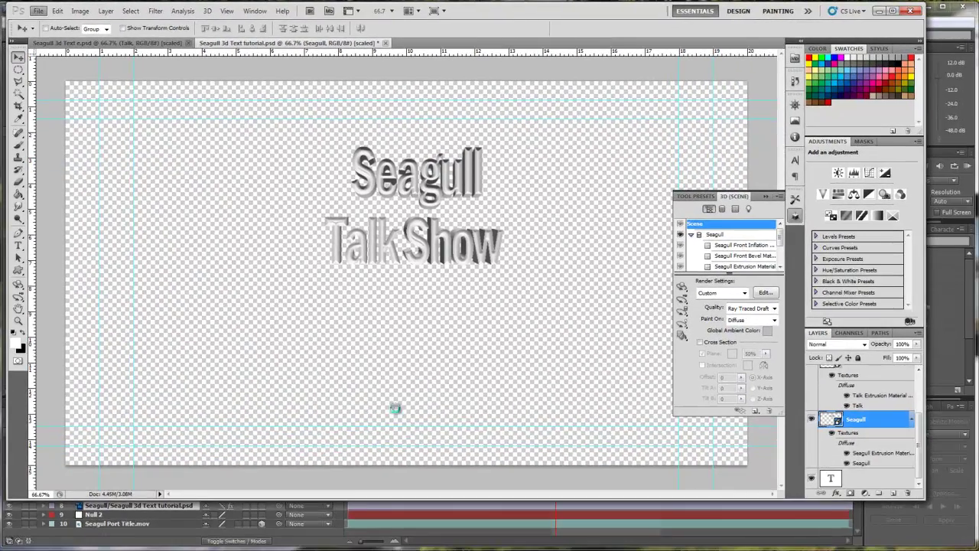
key(alt+Tab)
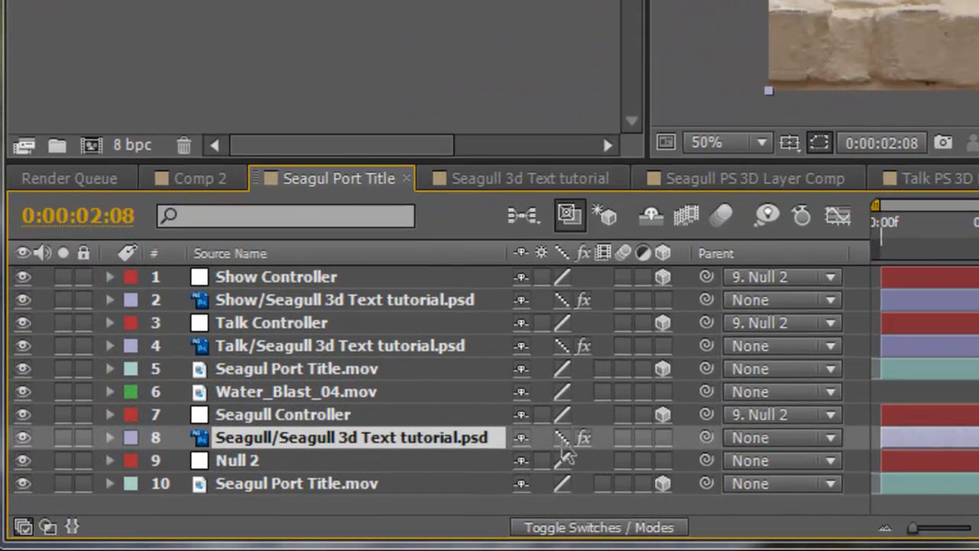
click(562, 438)
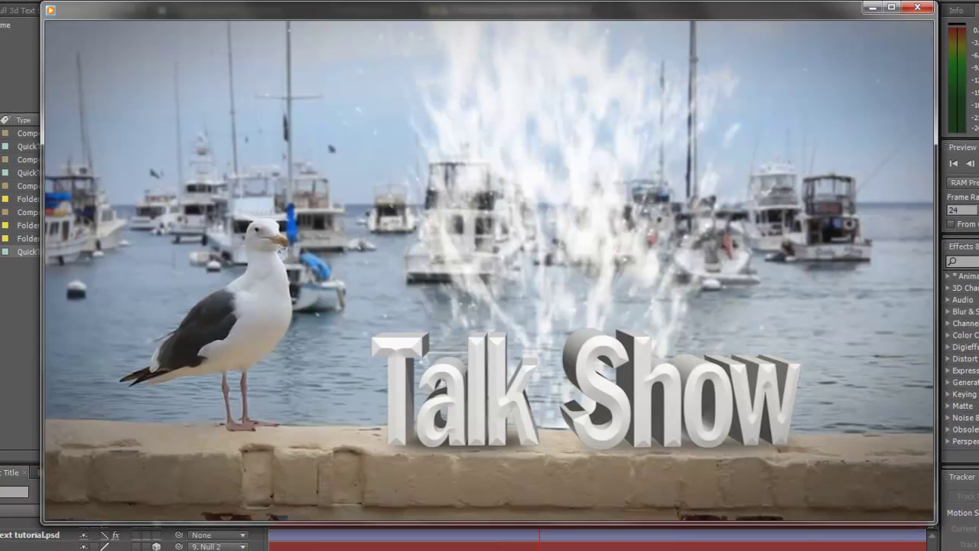
Step: Play the finished Seagull Talk Show 3d Text video in the media player from the beginning
mouse_move(300, 491)
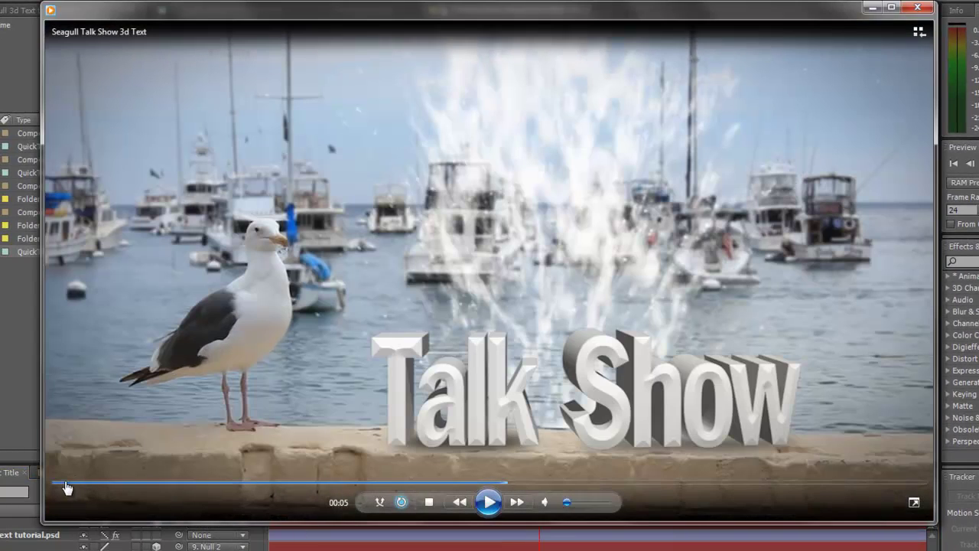
click(487, 501)
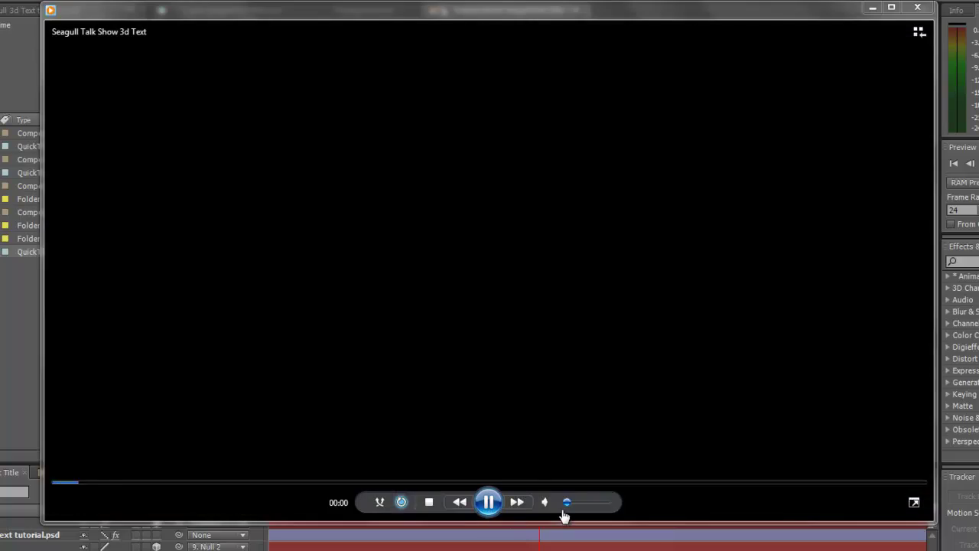